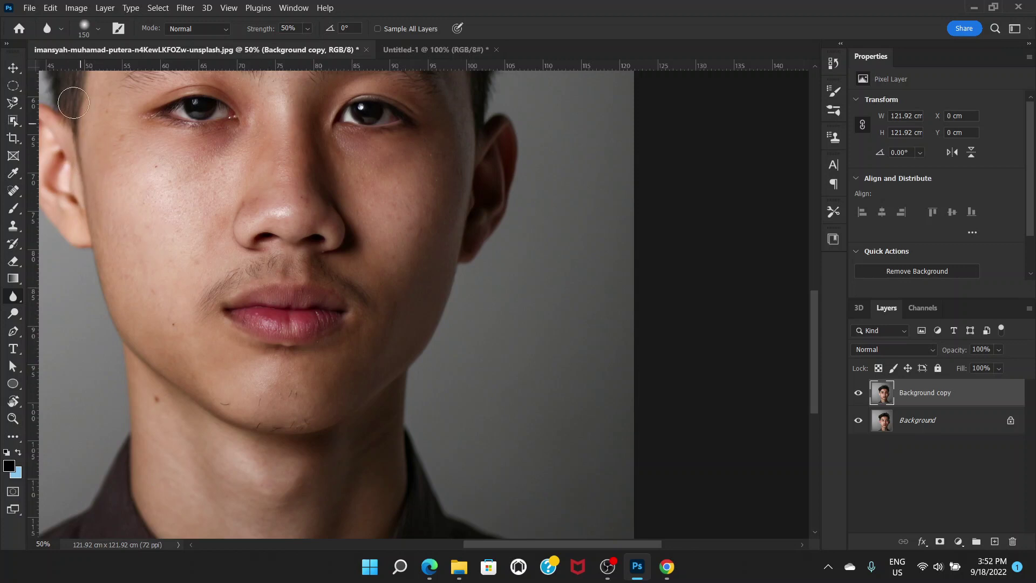
Step: Create a new 1280 x 720 px document at 72 ppi in RGB Color with a white background
left_click(28, 11)
left_click(44, 21)
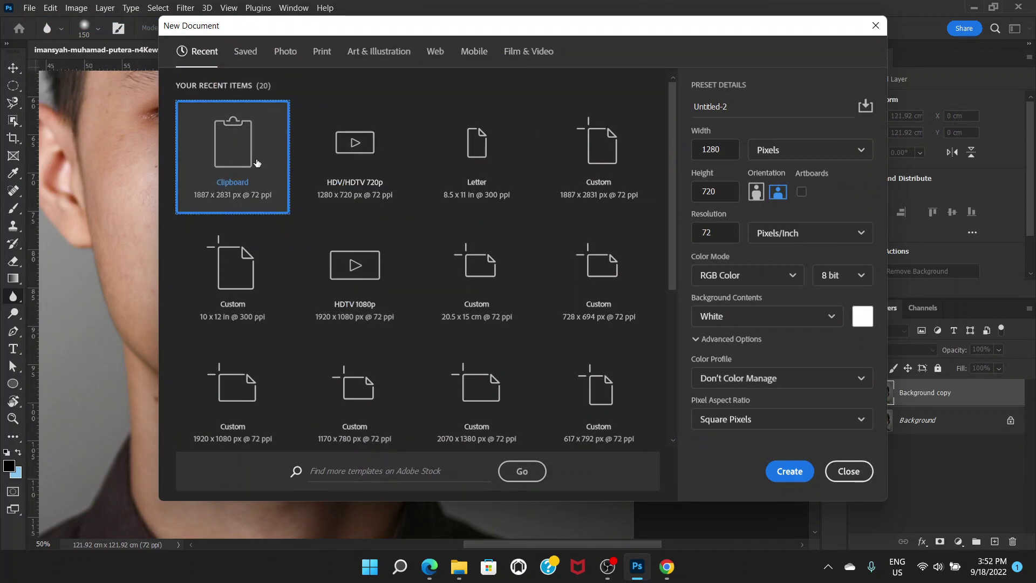
key("Return")
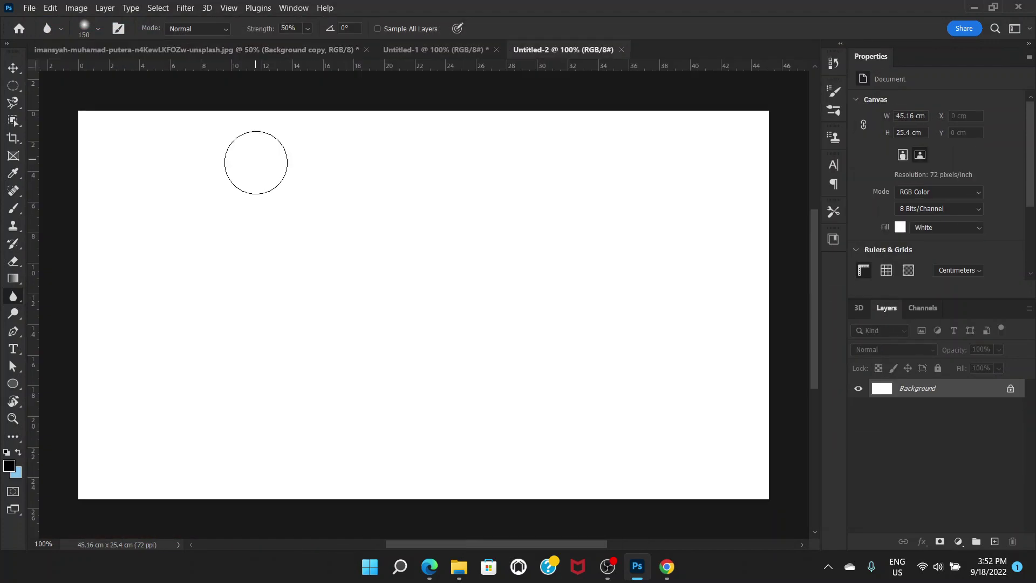
Step: Crop the blank canvas down to about 16 x 14.25 cm
left_click(12, 143)
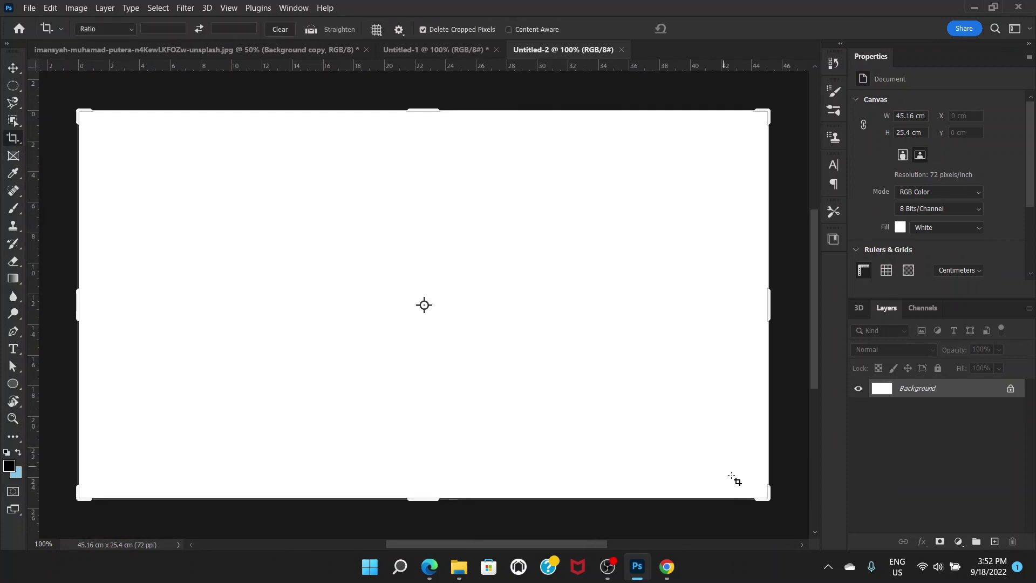
left_click_drag(773, 501, 550, 415)
key("Return")
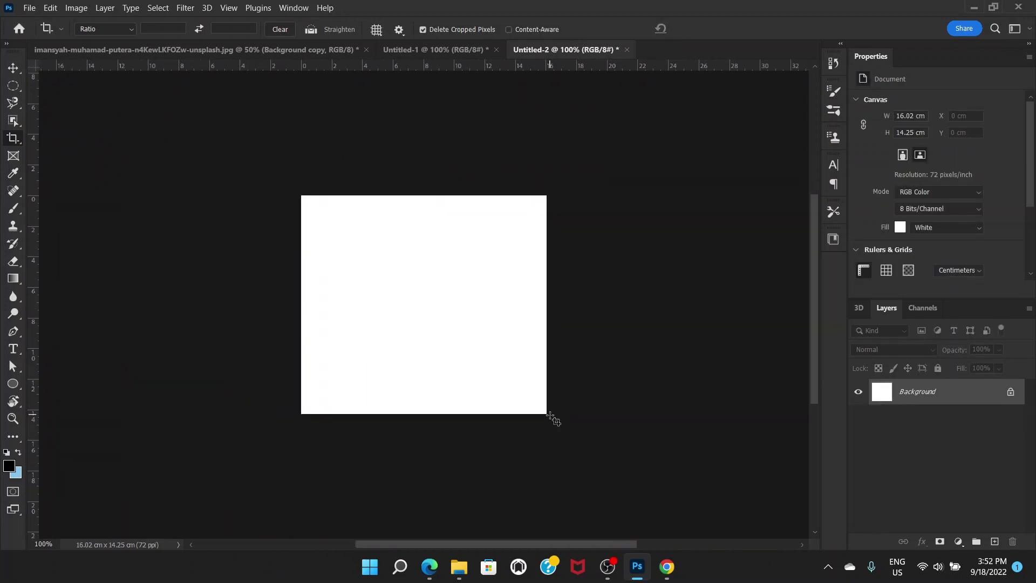
Step: Activate the Brush tool and choose the 123 px hard round brush tip with 100% hardness
left_click(13, 209)
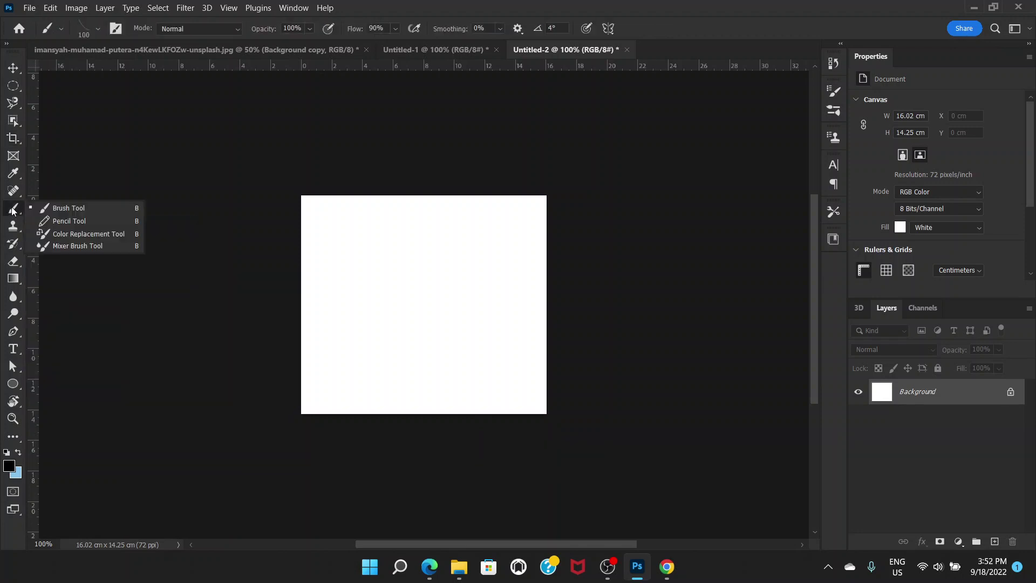
left_click(69, 208)
right_click(372, 263)
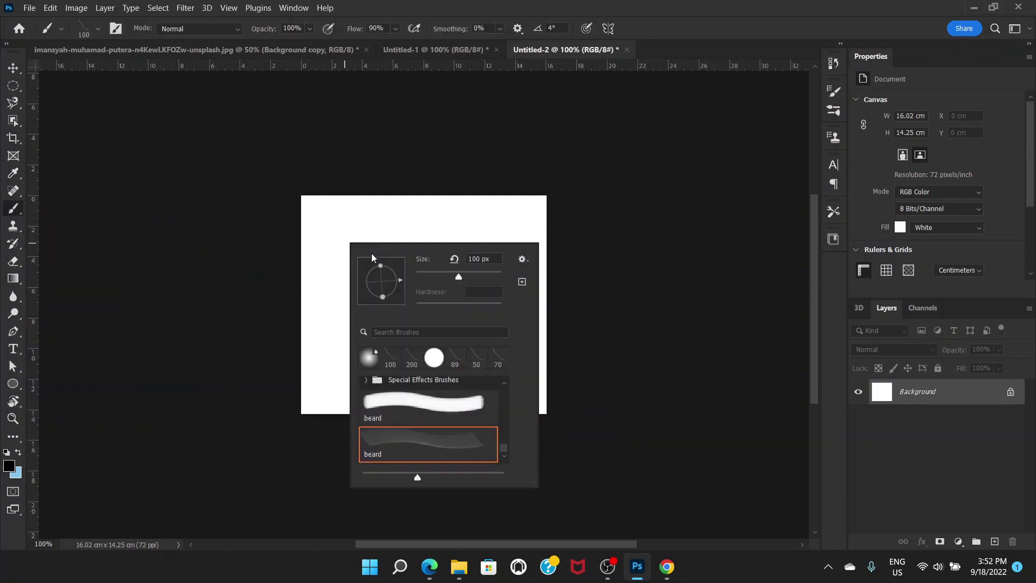
left_click(445, 409)
mouse_move(474, 274)
left_mouse_down()
mouse_move(416, 268)
mouse_move(421, 277)
left_mouse_up()
scroll(506, 450, "up", 5)
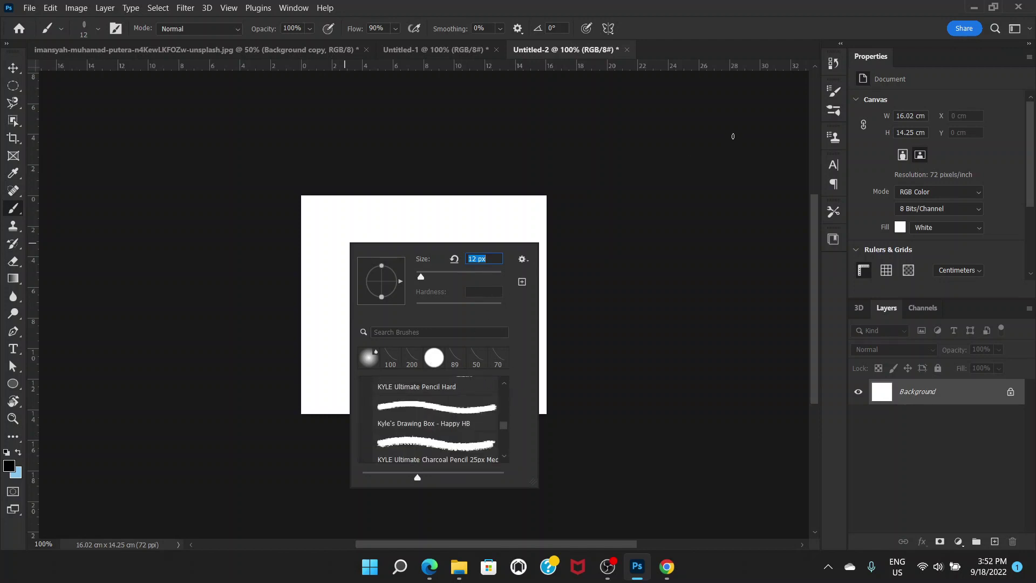
left_click(831, 92)
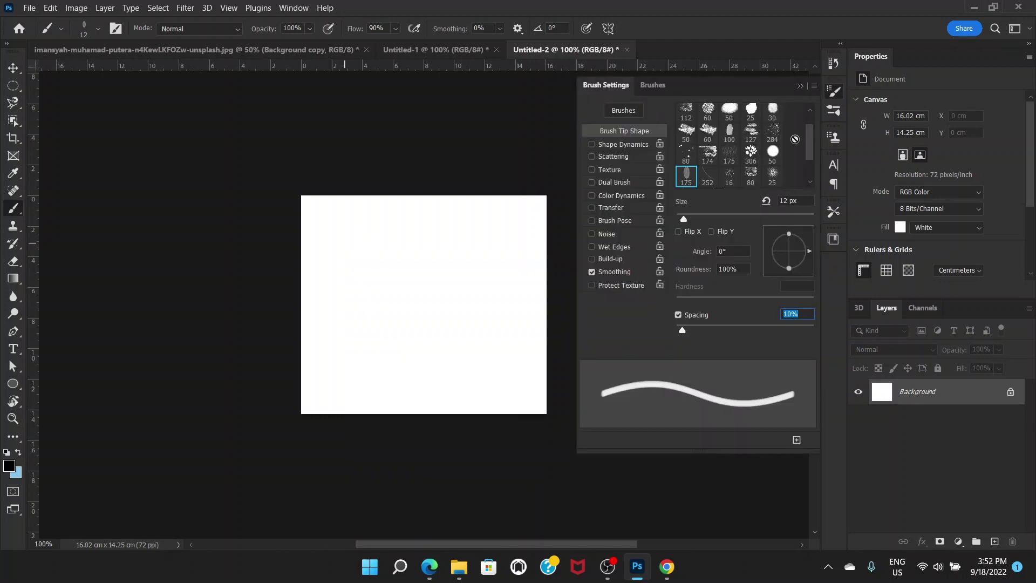
left_click(707, 109)
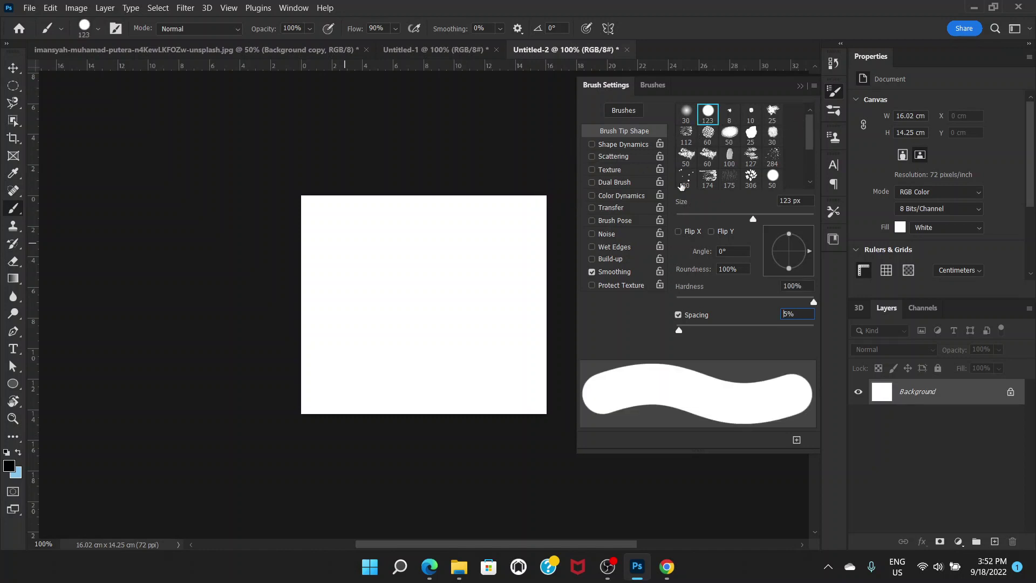
Step: Try the 123 px hard round brush with single black dots on the canvas and undo each one
left_click(396, 268)
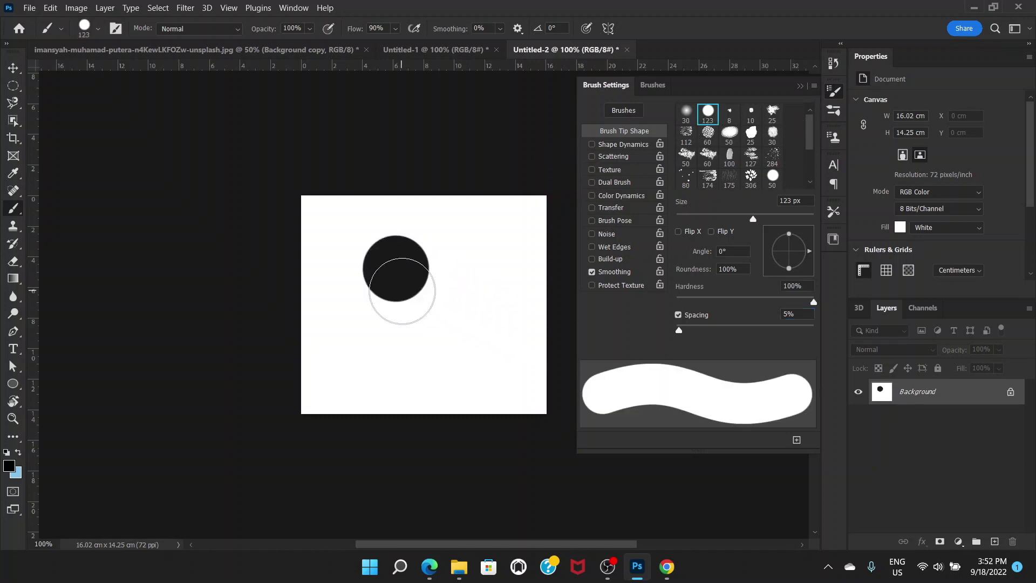
key("ctrl+z")
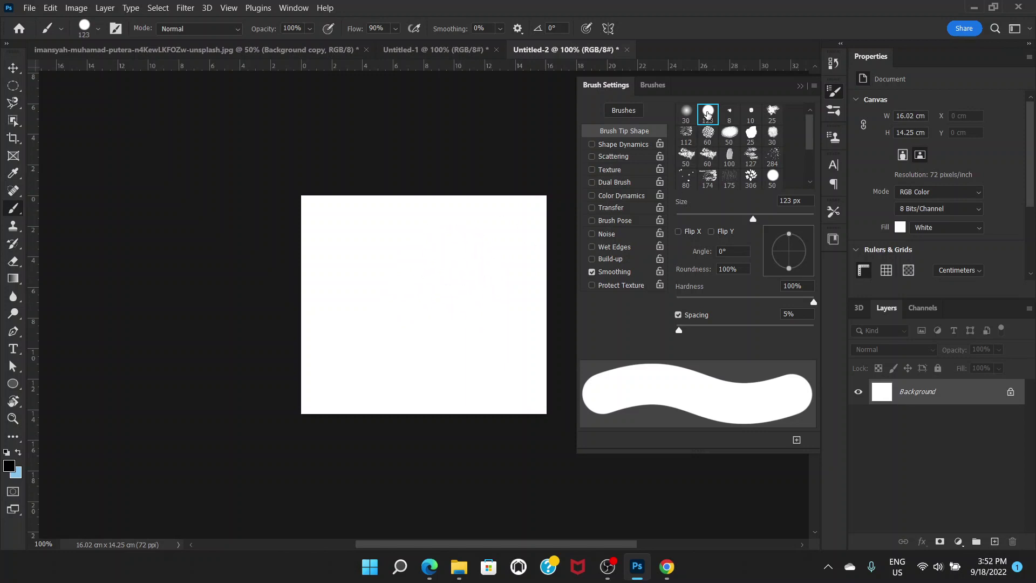
left_click(409, 271)
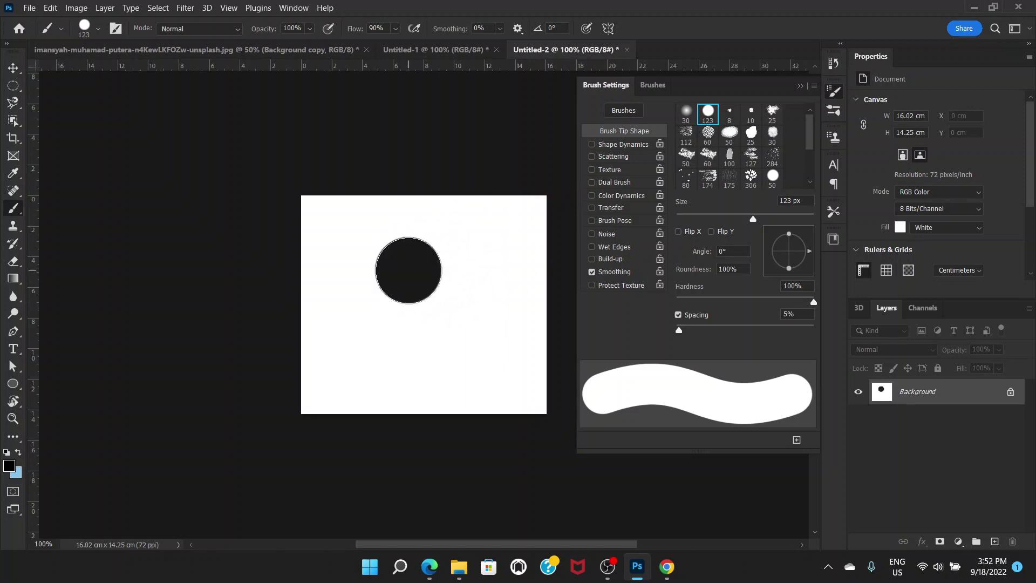
key("ctrl+z")
Step: Try a freehand stroke on the canvas with the brush reduced to 7 px, and undo it
left_click(831, 93)
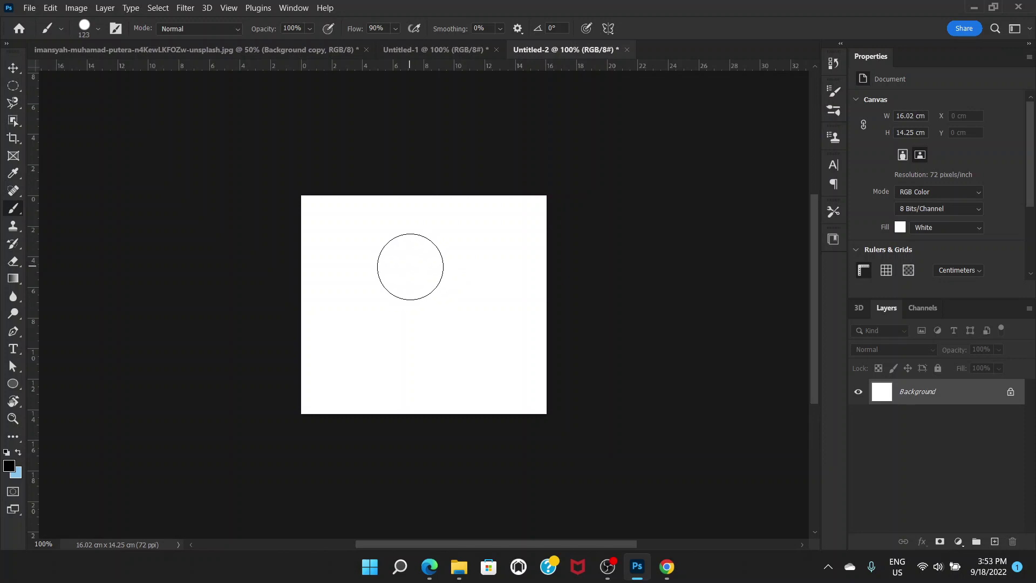
right_click(411, 266)
left_click_drag(496, 292, 484, 296)
left_click_drag(382, 236, 408, 307)
key("ctrl+z")
Step: With the brush at 3 px, draw one gently curved hair stroke down the full height of the canvas, undoing unsatisfactory attempts
right_click(437, 236)
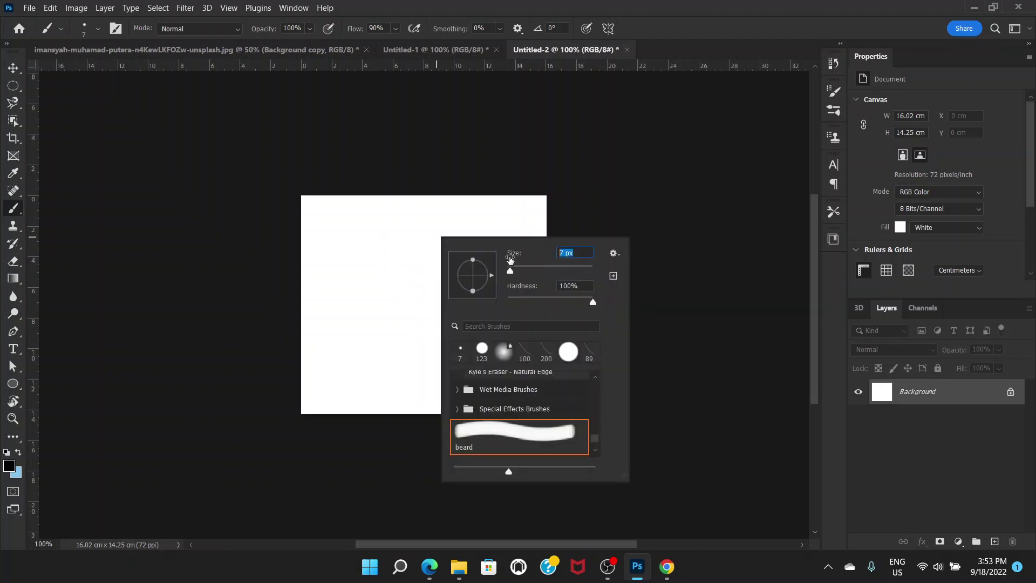
type("3")
left_click_drag(379, 221, 468, 367)
key("ctrl+z")
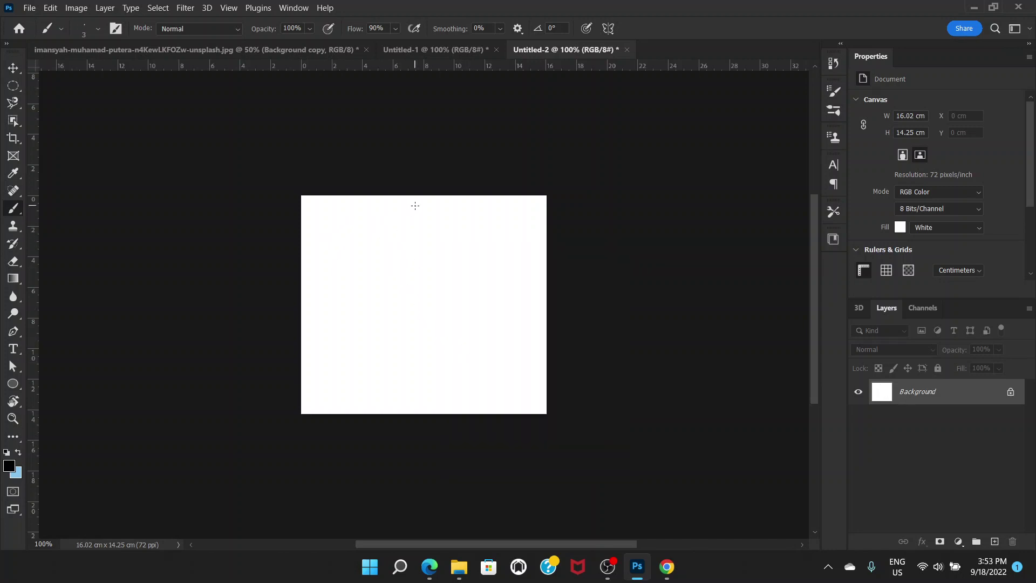
mouse_move(412, 229)
left_mouse_down()
mouse_move(421, 339)
mouse_move(444, 395)
left_mouse_up()
key("ctrl+z")
left_click_drag(420, 209, 436, 427)
key("ctrl+z")
left_click_drag(410, 183, 515, 538)
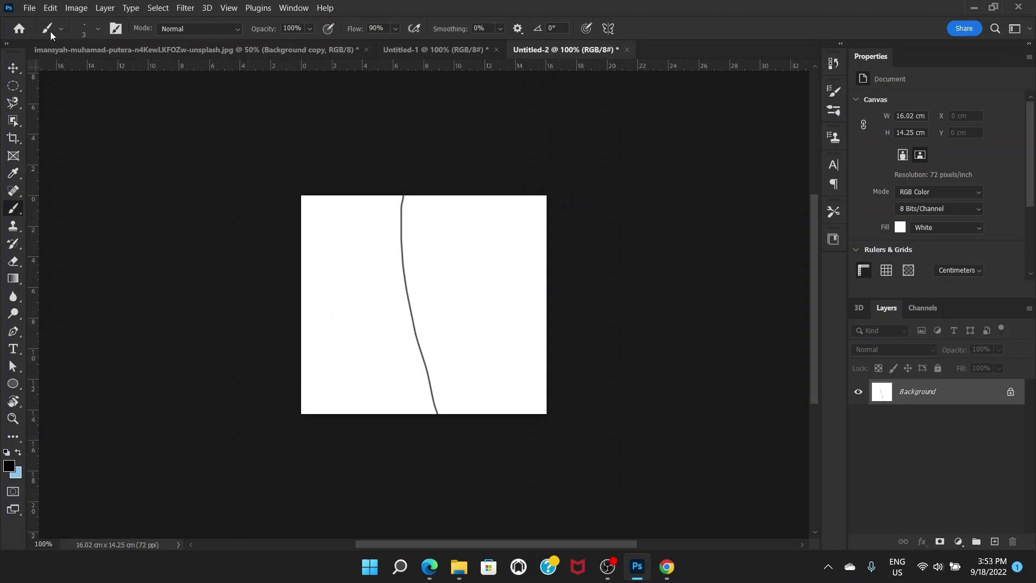
Step: Crop both sides of the canvas closer to the hair stroke, to a width of about 6.6 cm
left_click(14, 141)
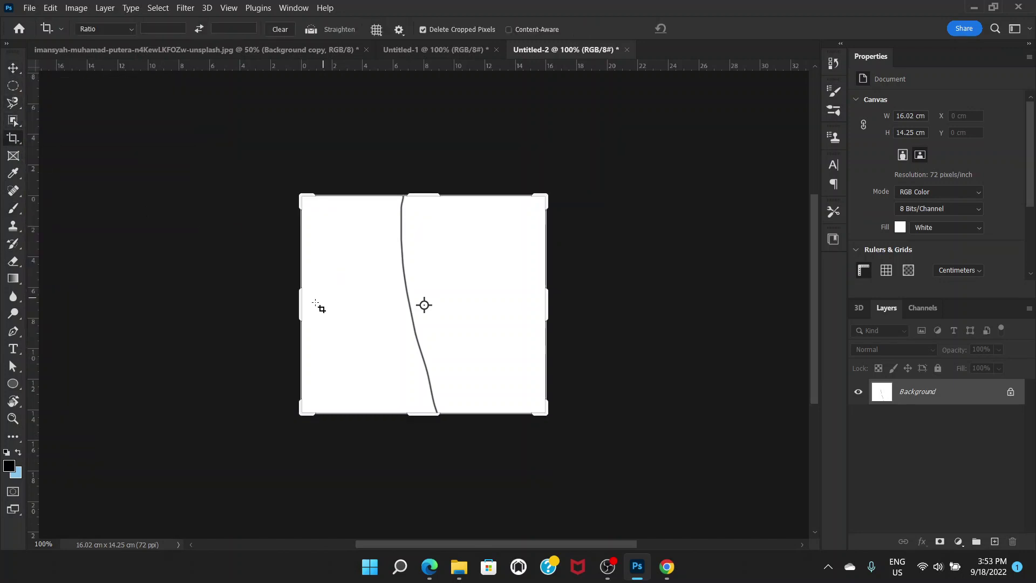
left_click_drag(301, 306, 331, 309)
left_click_drag(517, 306, 476, 314)
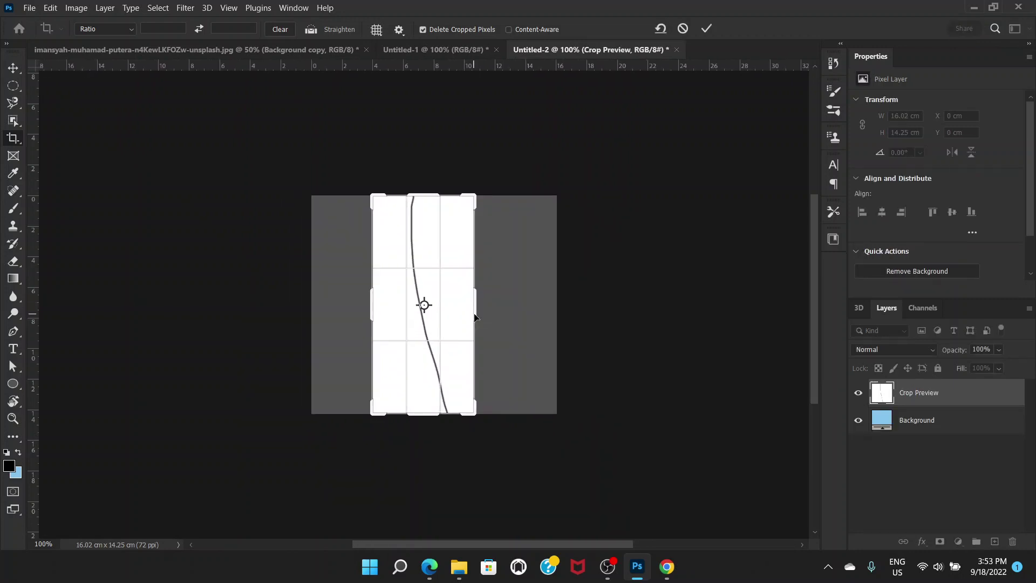
key("Return")
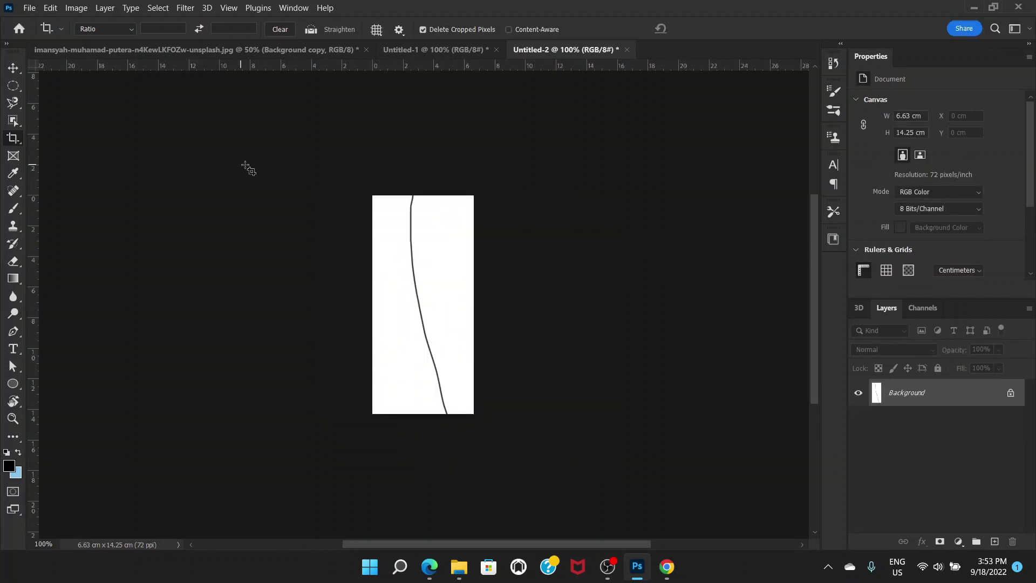
Step: Define the hair stroke as a brush preset named "the beard"
left_click(51, 8)
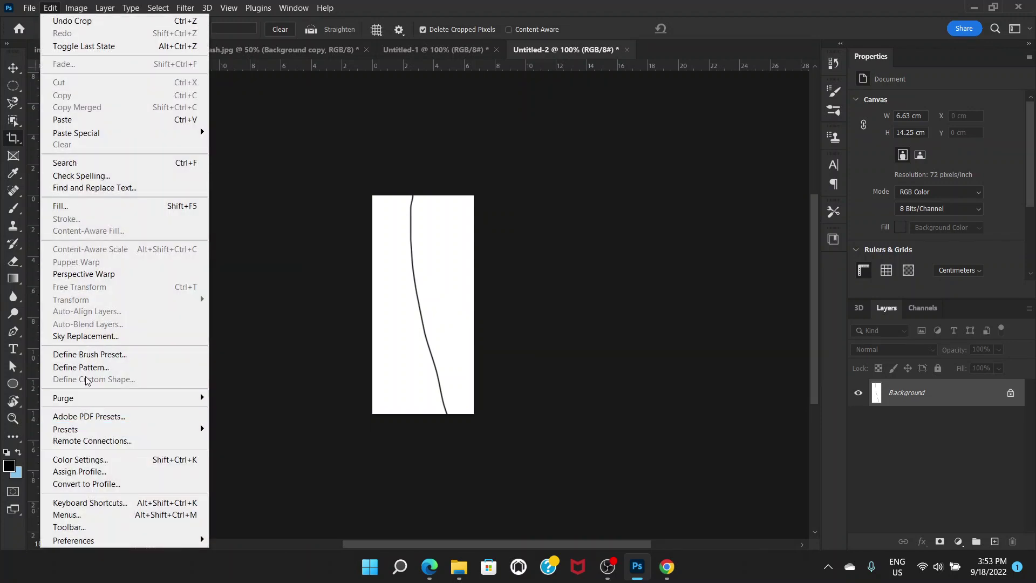
left_click(90, 355)
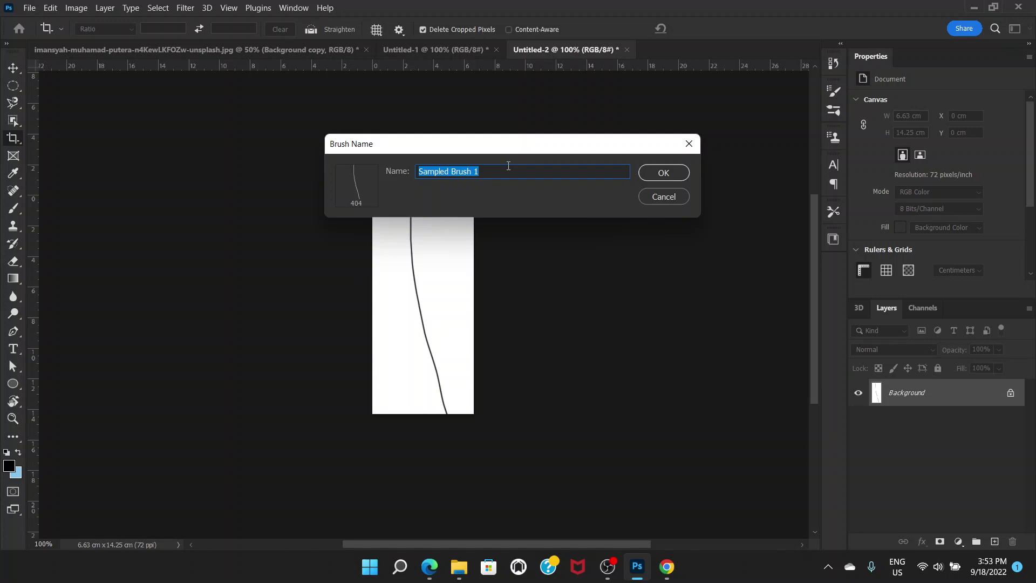
type("the be")
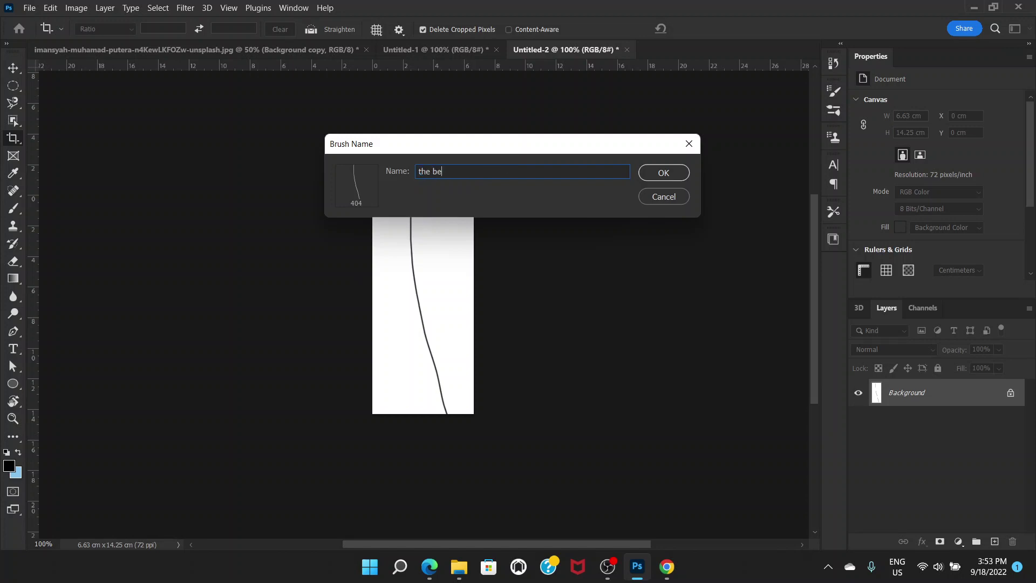
type("ard")
key("Return")
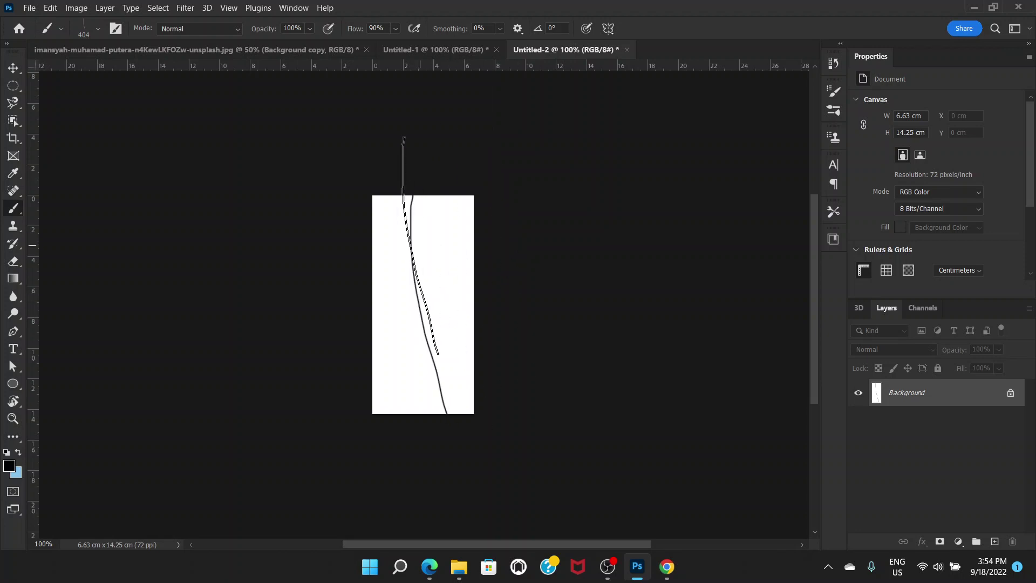
Step: Close the hair stroke document without saving and add an empty layer above the portrait's Background copy layer
left_click(627, 51)
left_click(537, 221)
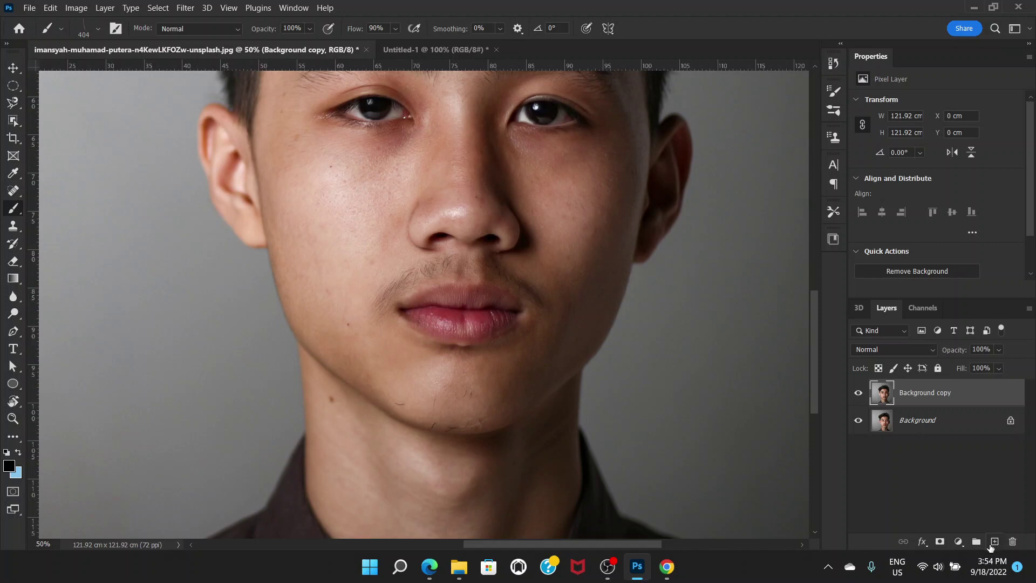
left_click(995, 542)
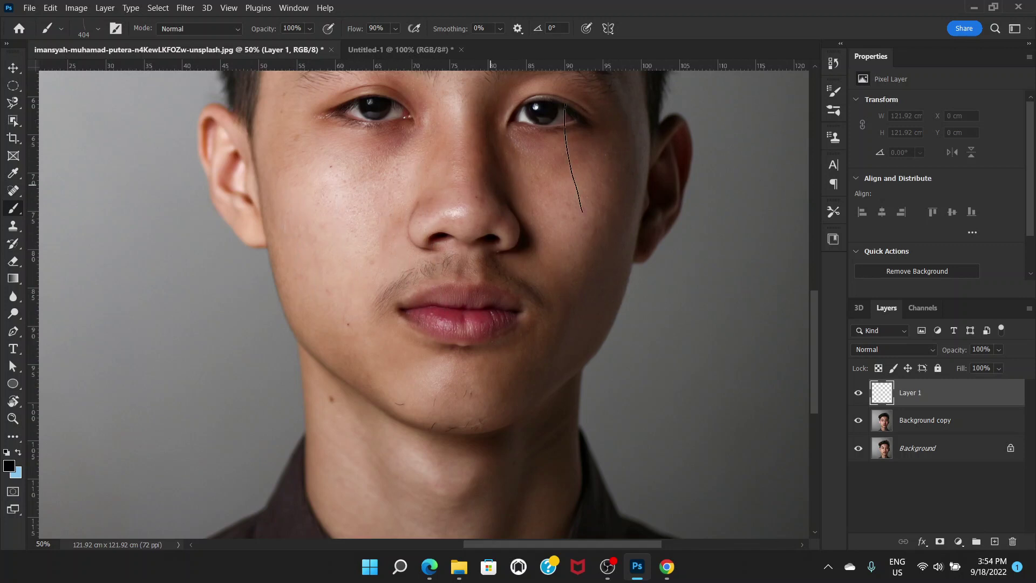
Step: Open the Brush Settings for the beard brush and enable Shape Dynamics with a size jitter of 42%
left_click(834, 93)
left_click(833, 93)
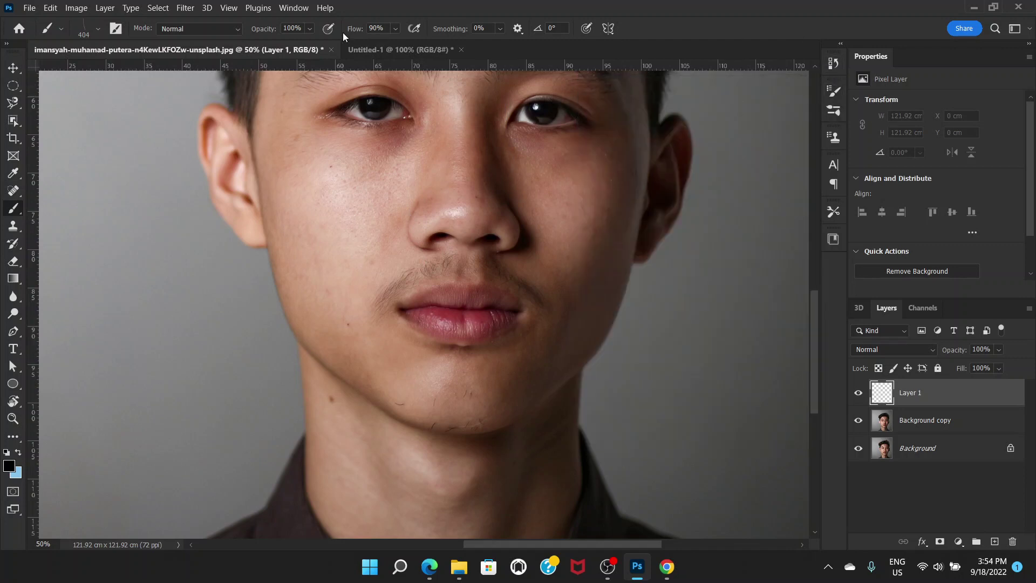
left_click(292, 8)
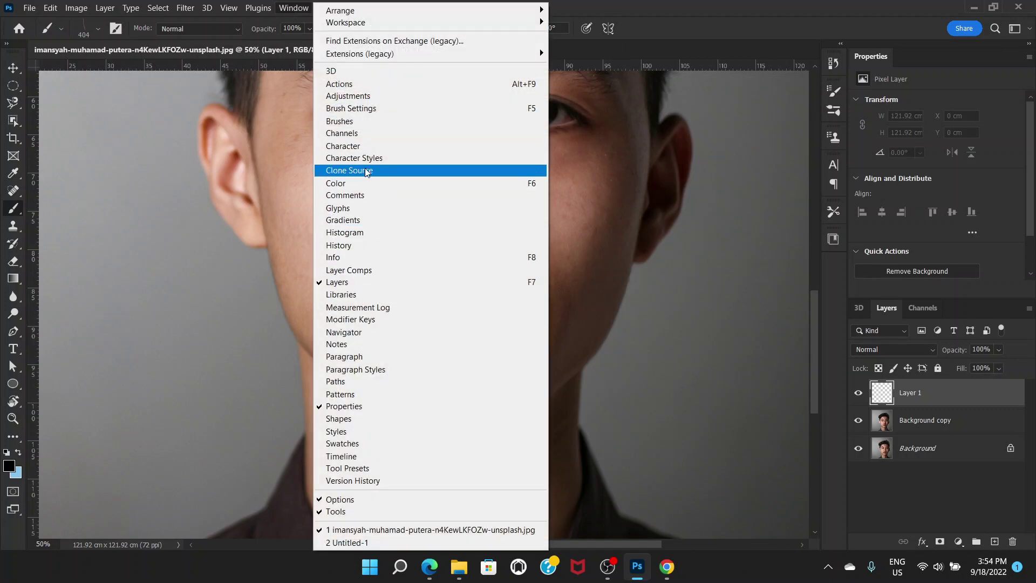
left_click(376, 108)
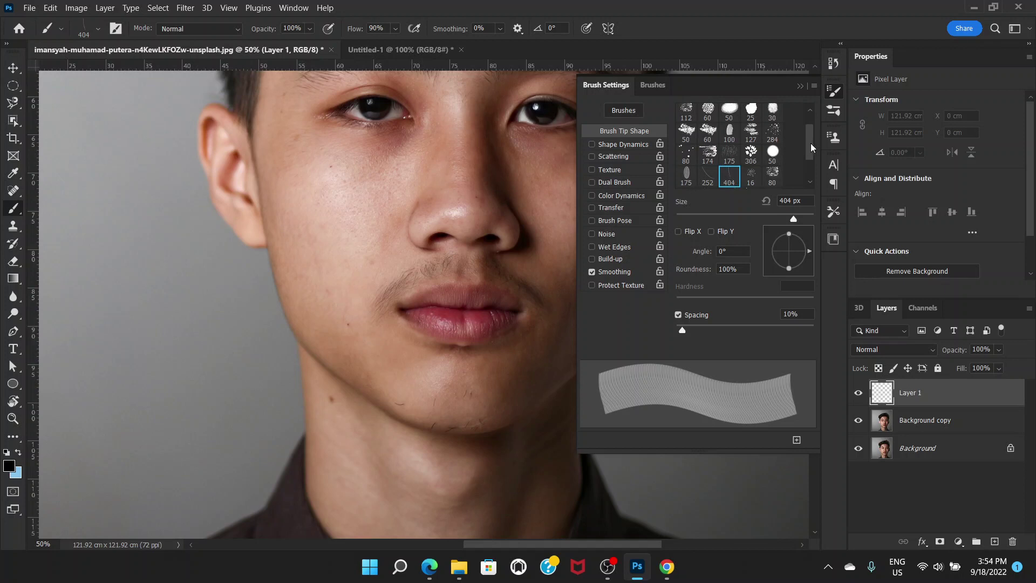
left_click_drag(810, 145, 811, 151)
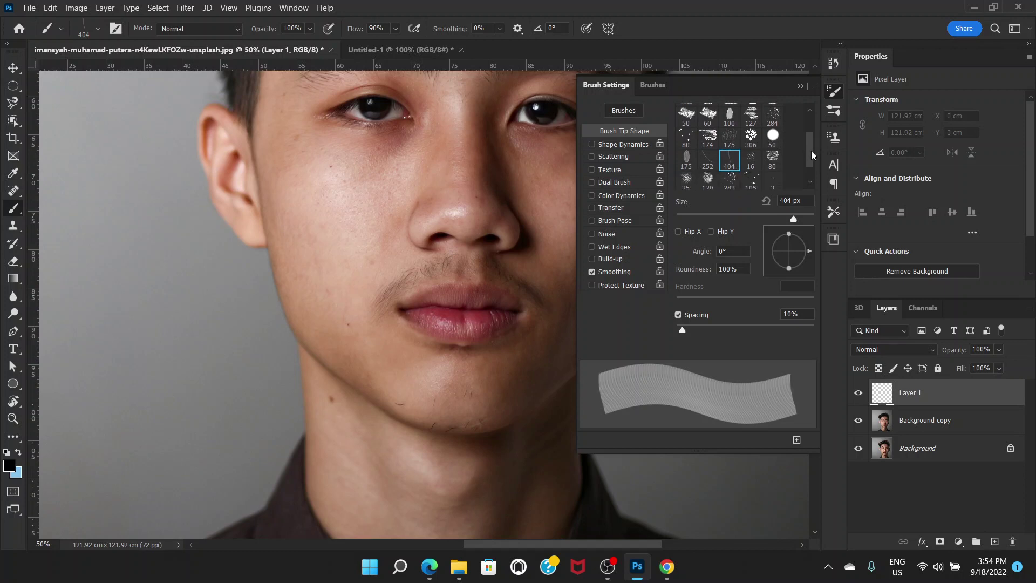
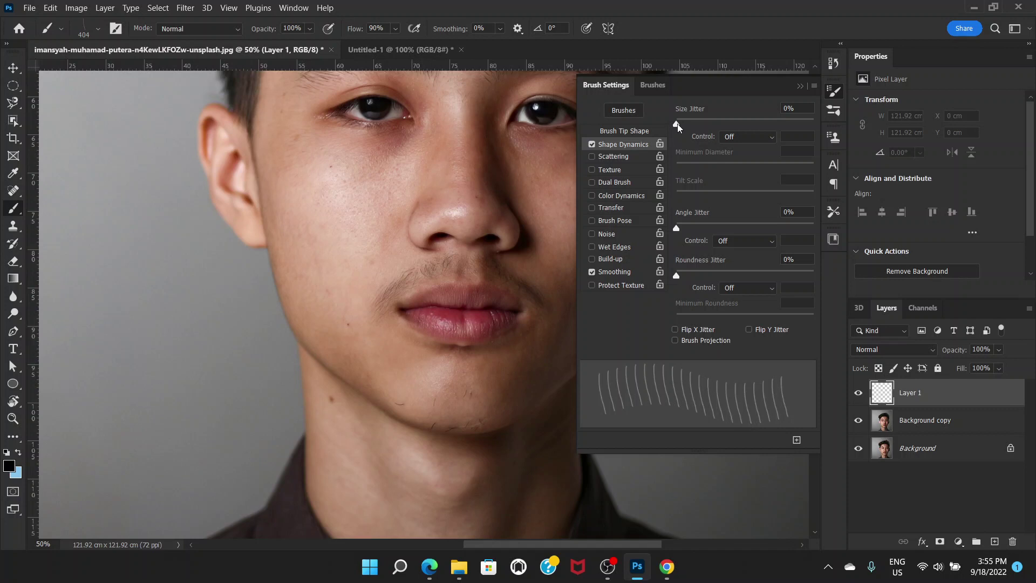
left_click_drag(679, 126, 735, 136)
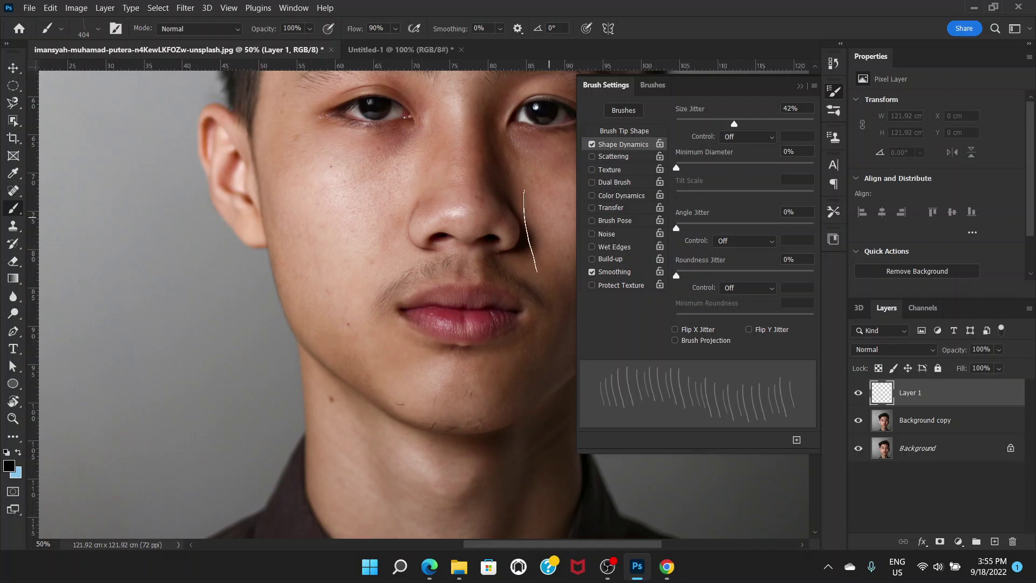
left_click(449, 241)
Step: Set the beard brush's angle jitter to 7%, with minimum diameter and roundness jitter at 0%
mouse_move(677, 171)
left_mouse_down()
mouse_move(691, 176)
mouse_move(675, 184)
left_mouse_up()
left_click_drag(676, 229, 681, 229)
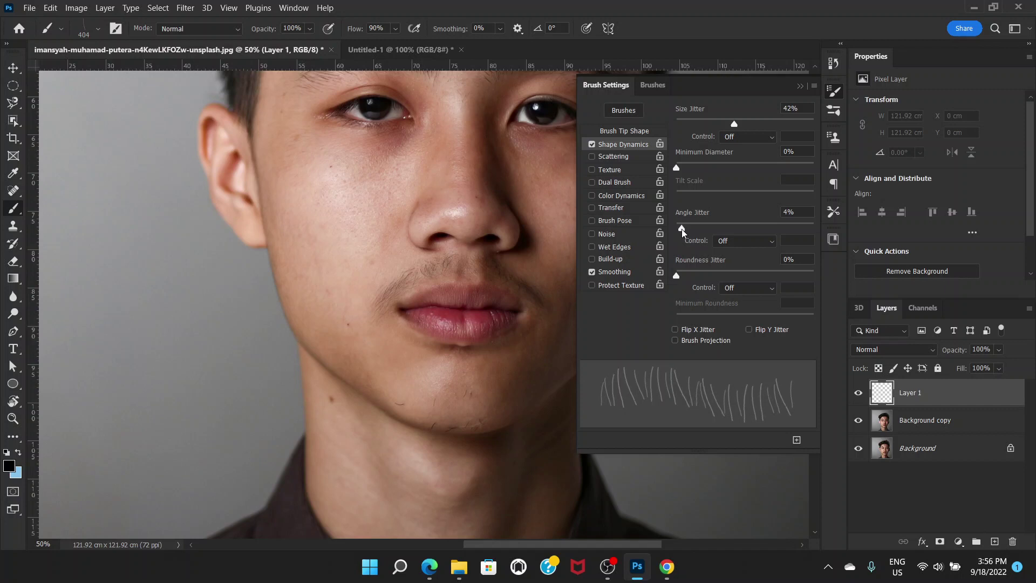
mouse_move(682, 229)
left_mouse_down()
mouse_move(698, 229)
mouse_move(682, 229)
left_mouse_up()
left_click_drag(682, 229, 684, 229)
left_click_drag(684, 229, 682, 230)
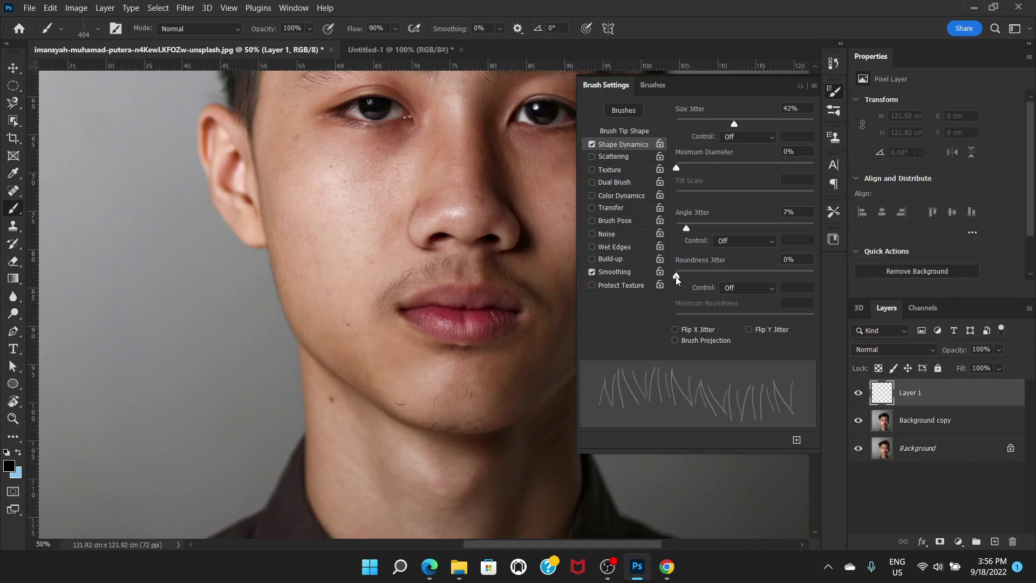
mouse_move(676, 277)
left_mouse_down()
mouse_move(703, 277)
mouse_move(673, 277)
left_mouse_up()
Step: Try a beard stroke on the cheek, then reduce the brush size to 73 px
left_click_drag(335, 199, 325, 281)
right_click(291, 238)
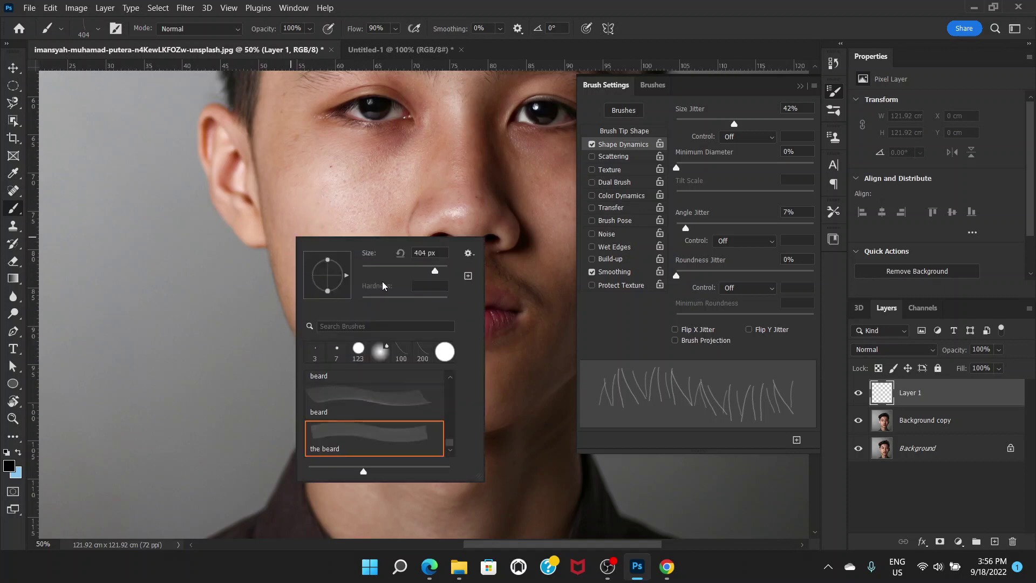
left_click_drag(393, 268, 393, 269)
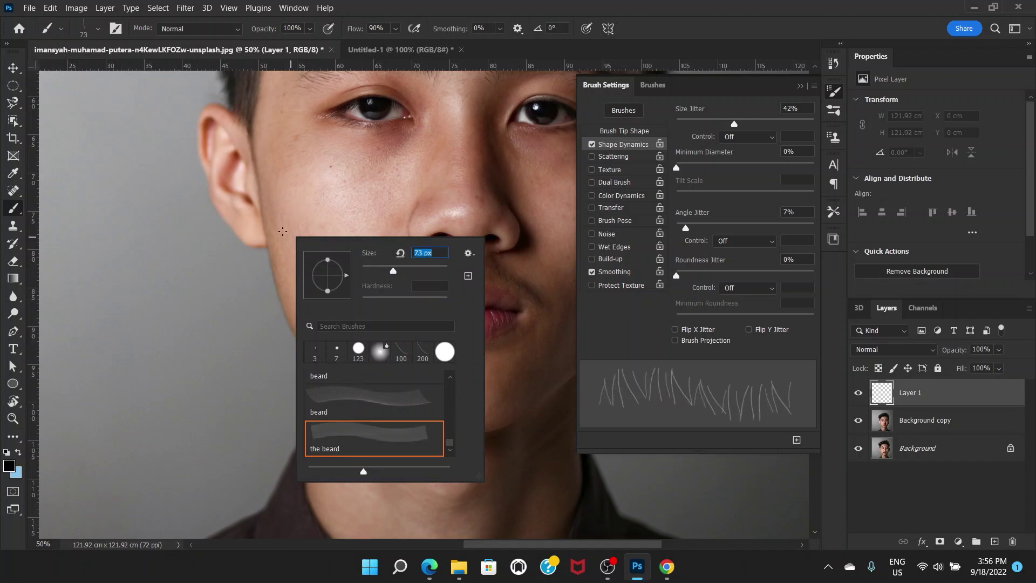
Step: Paint the first beard hairs with the 73 px brush along the image's left cheek and jaw below the ear
left_click(278, 253)
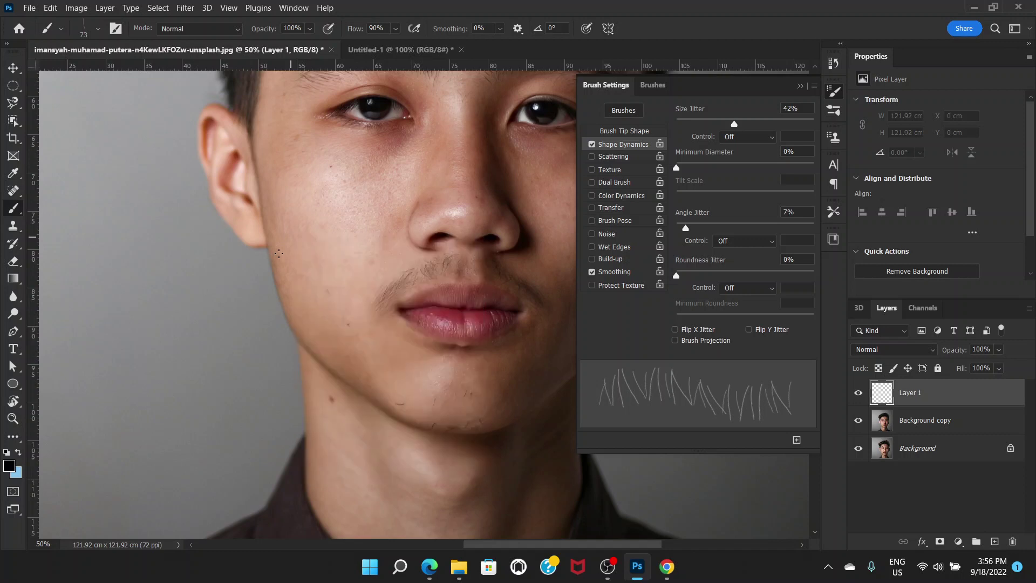
left_click_drag(283, 270, 286, 294)
left_click_drag(306, 341, 338, 352)
left_click_drag(309, 296, 316, 327)
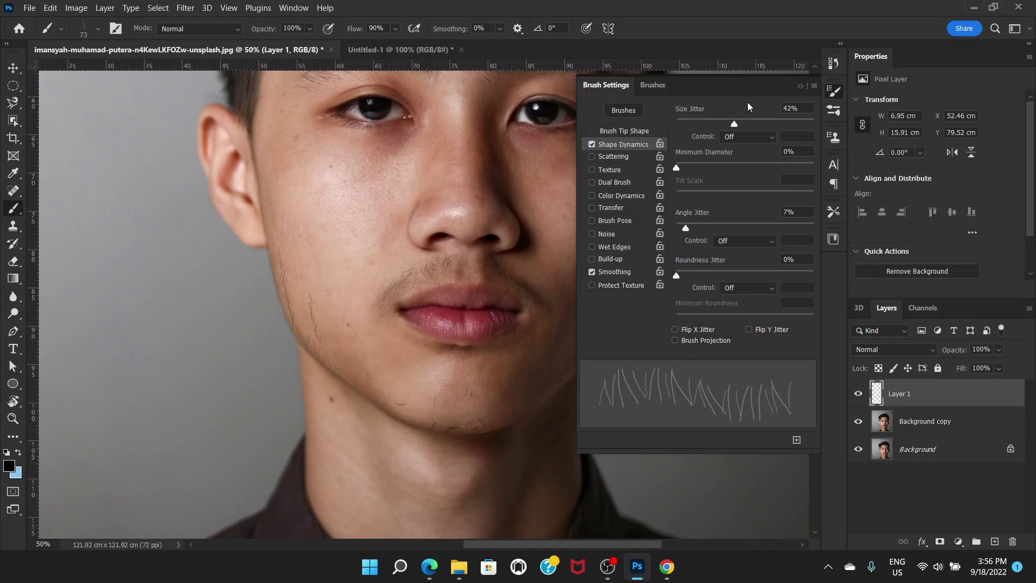
Step: Close the Brush Settings and extend the beard hairs along the left jaw edge down to the chin
left_click(800, 86)
key("ctrl+plus")
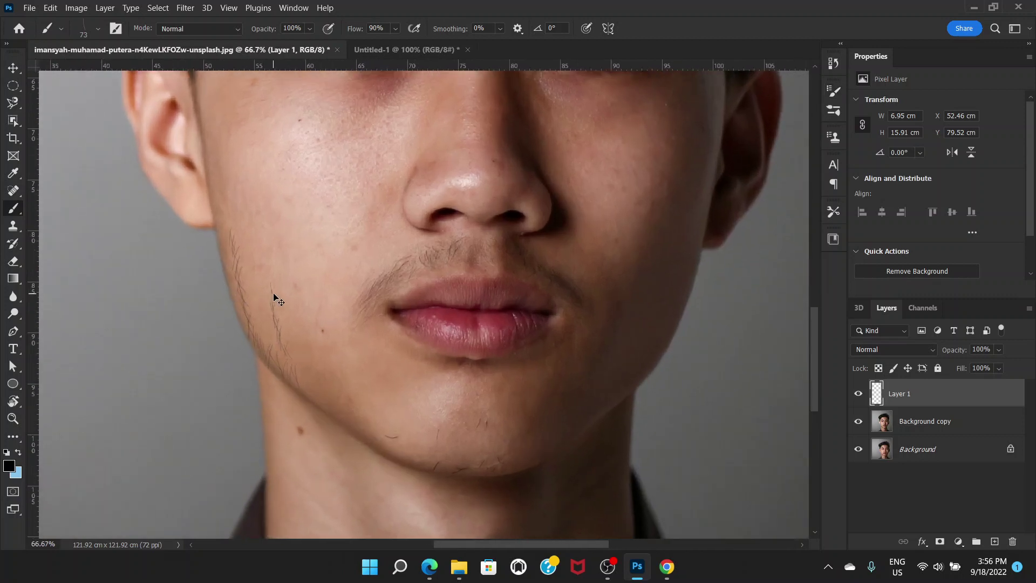
key("ctrl+plus")
scroll(238, 302, "down", 2)
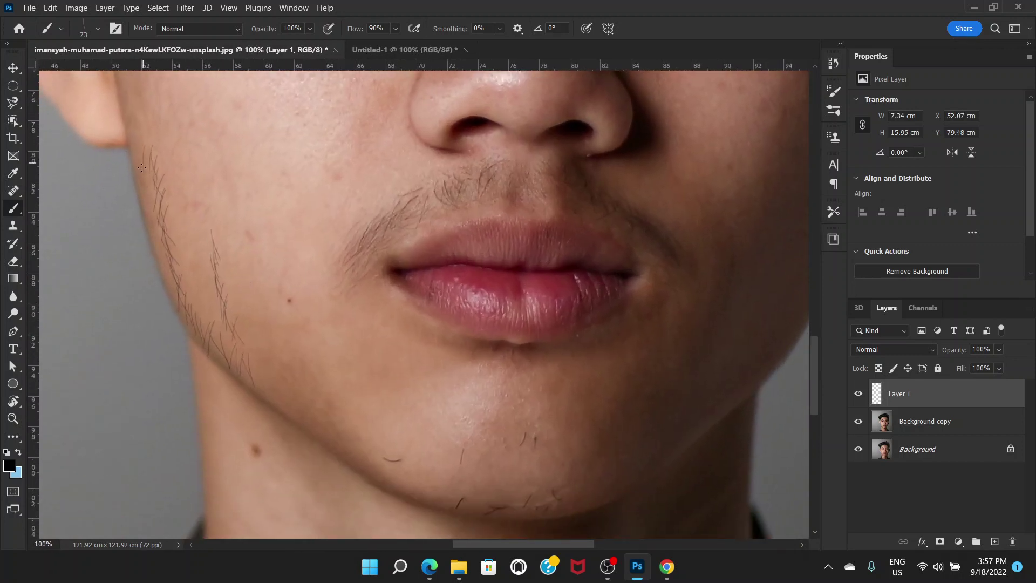
mouse_move(143, 154)
left_mouse_down()
mouse_move(164, 262)
mouse_move(174, 244)
mouse_move(161, 255)
mouse_move(161, 239)
mouse_move(184, 315)
left_mouse_up()
left_click(199, 294)
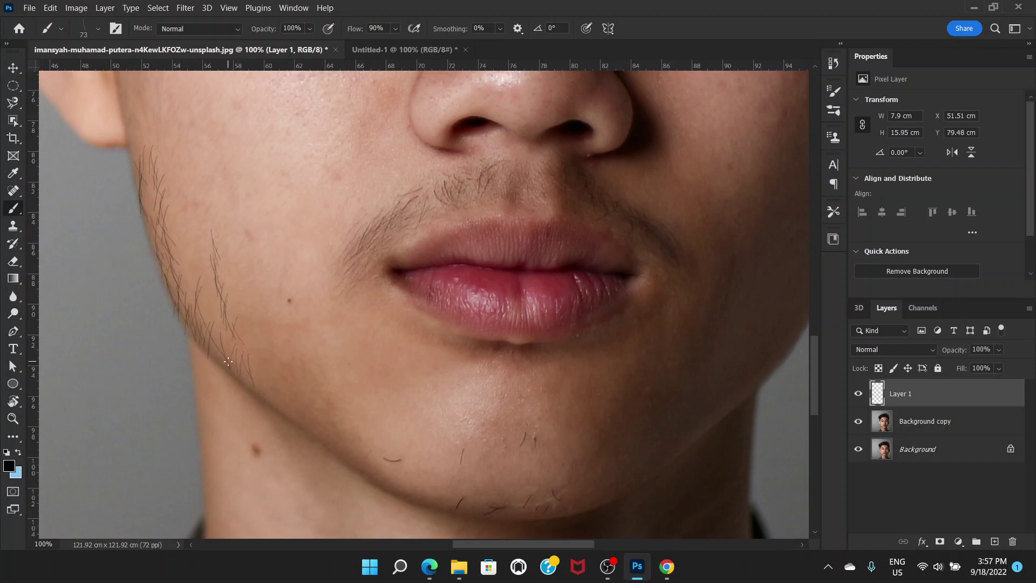
mouse_move(289, 399)
left_mouse_down()
mouse_move(329, 450)
mouse_move(381, 473)
left_mouse_up()
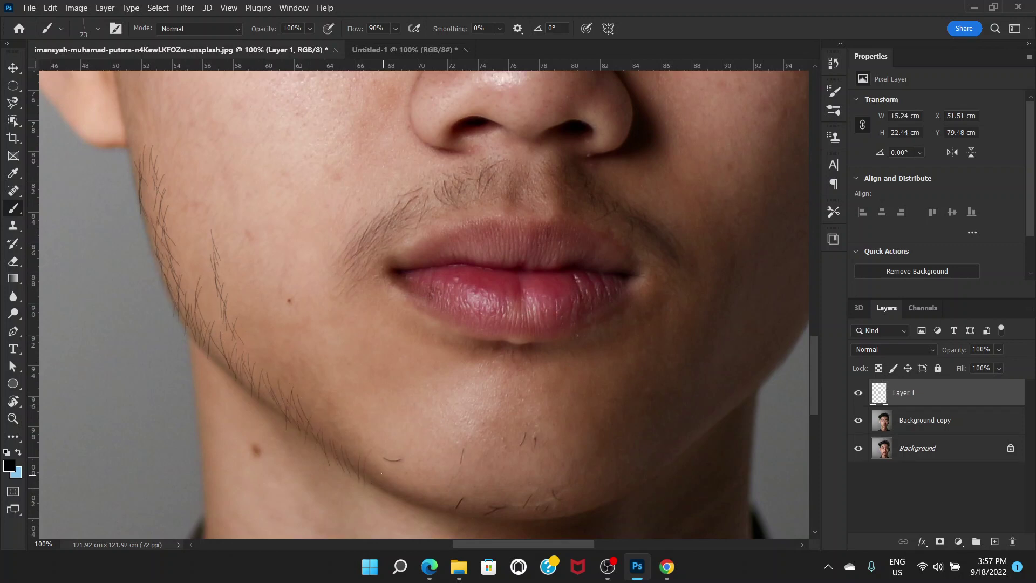
Step: Enlarge the brush to 100 px and paint longer hairs across the left cheek just inside the jawline
right_click(256, 250)
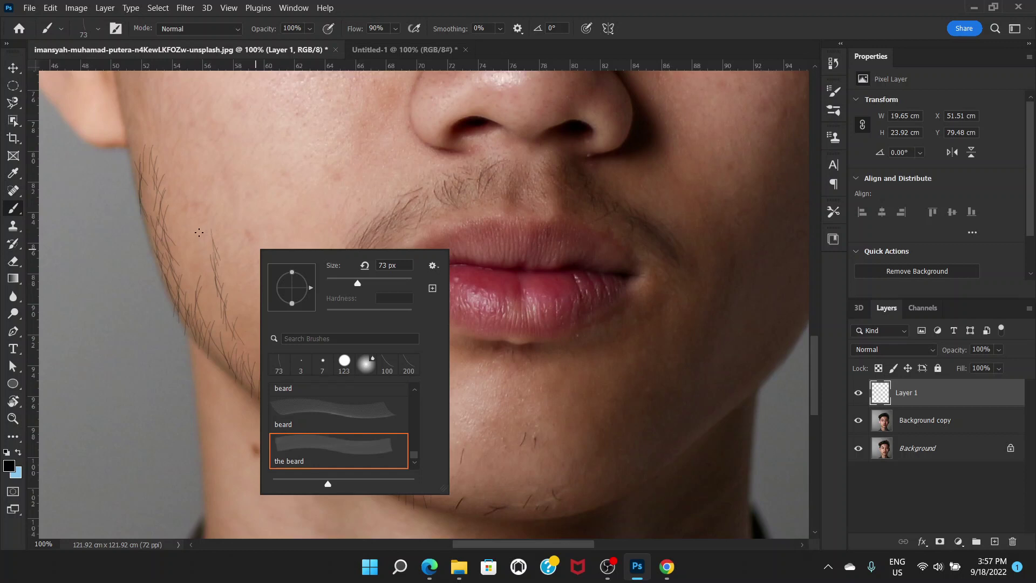
left_click(195, 250)
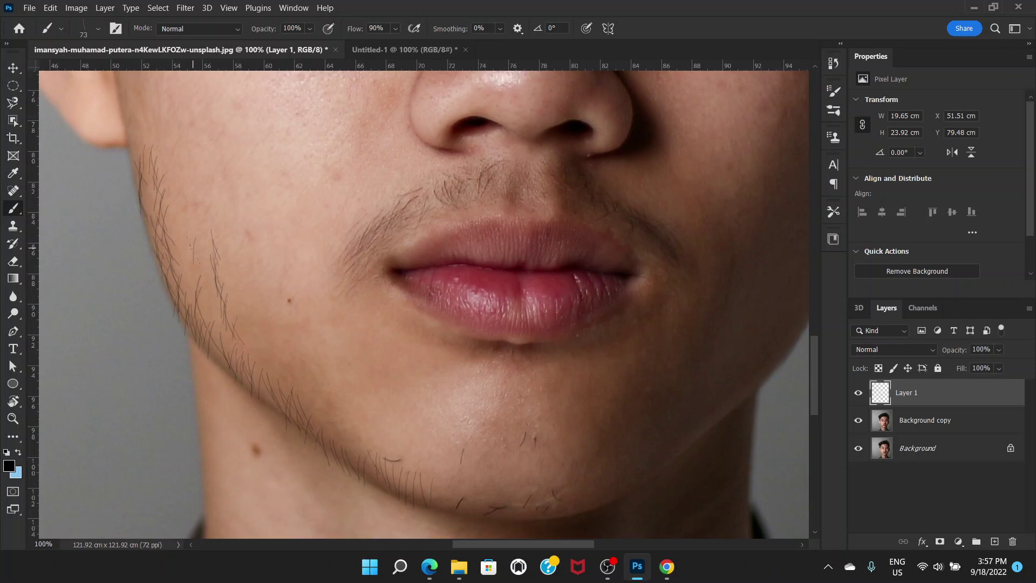
key("bracketright")
key("bracketright")
key("bracketright")
left_click(191, 245)
left_click(203, 270)
left_click(211, 302)
left_click(213, 206)
left_click(255, 328)
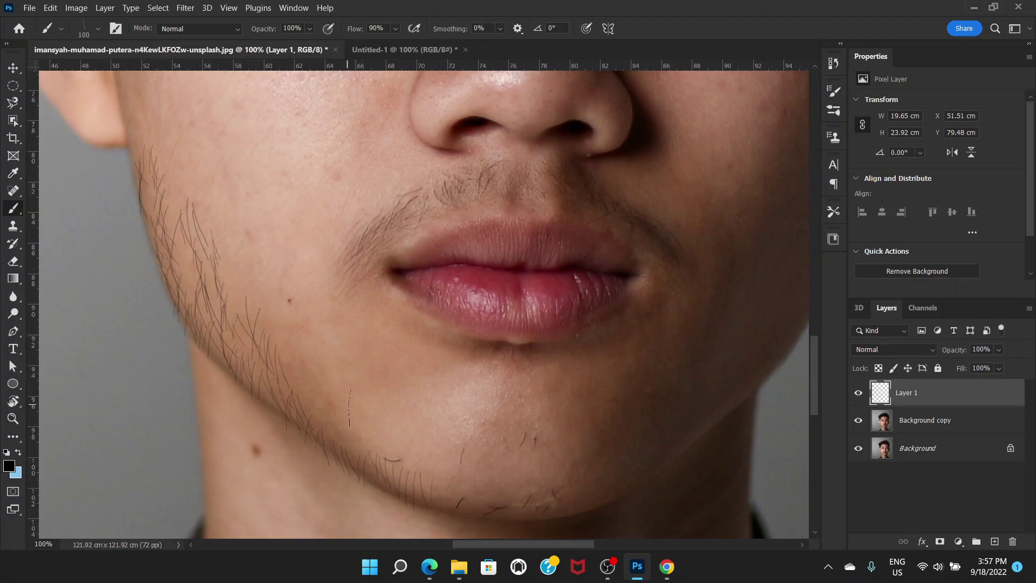
Step: Paint longer hairs on the lower left cheek, between the jaw edge and the chin
left_click(322, 368)
left_click(355, 394)
left_click(375, 432)
left_click(309, 377)
Step: Fill the chin with beard hairs, from its left side across the bottom edge to the right side
left_click(455, 437)
left_click(425, 434)
left_click(477, 440)
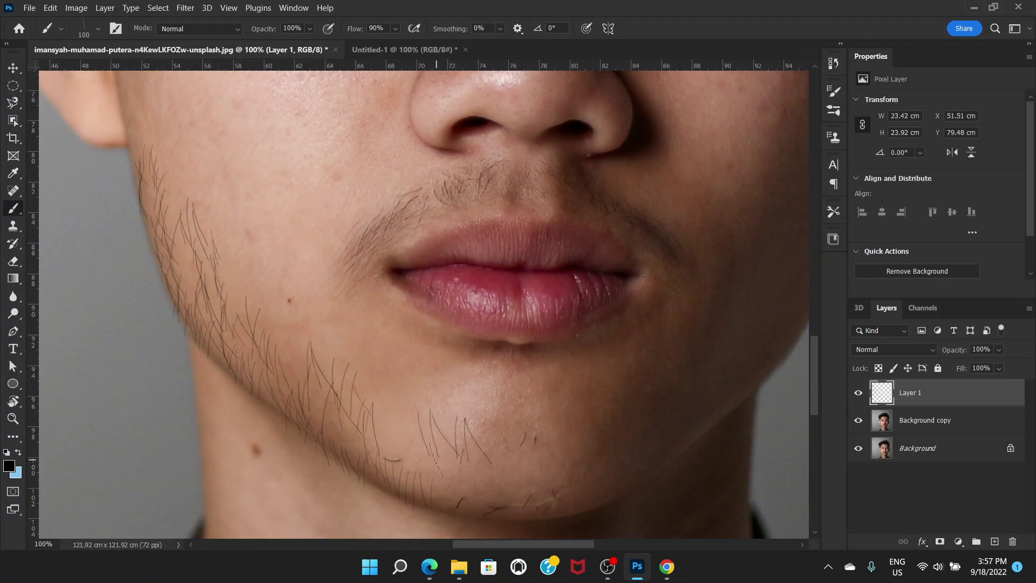
left_click(405, 453)
left_click(440, 459)
left_click(572, 465)
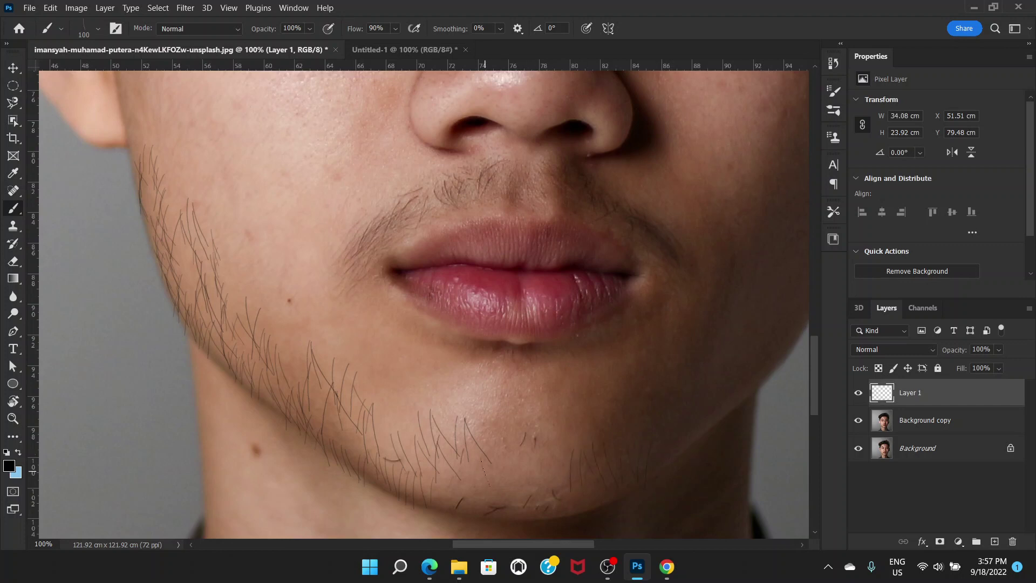
left_click(492, 473)
left_click(451, 485)
left_click(486, 499)
left_click(517, 490)
scroll(569, 358, "down", 4)
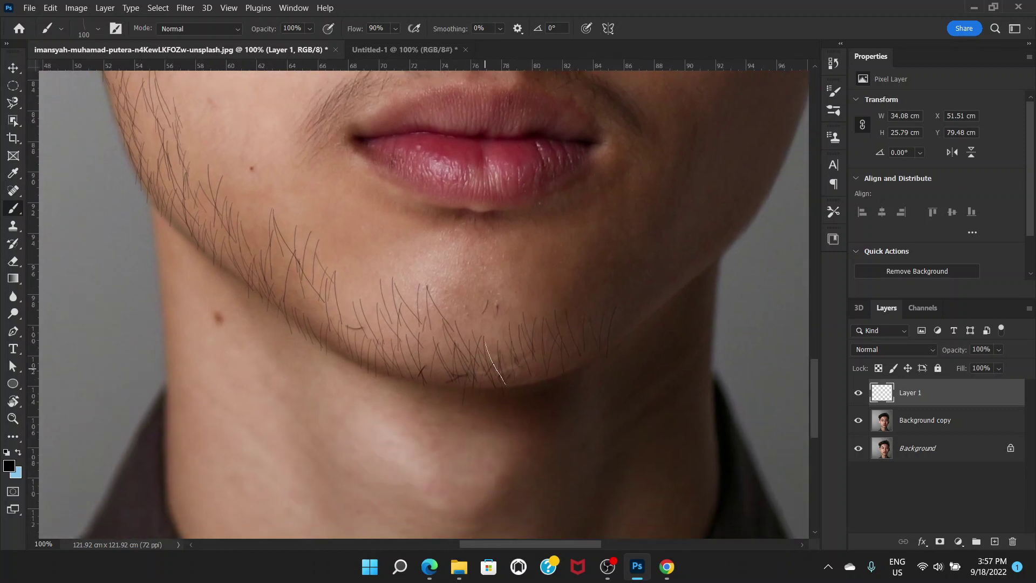
Step: Raise the beard brush's angle jitter to 14% in Shape Dynamics and close the Brush Settings
left_click(833, 92)
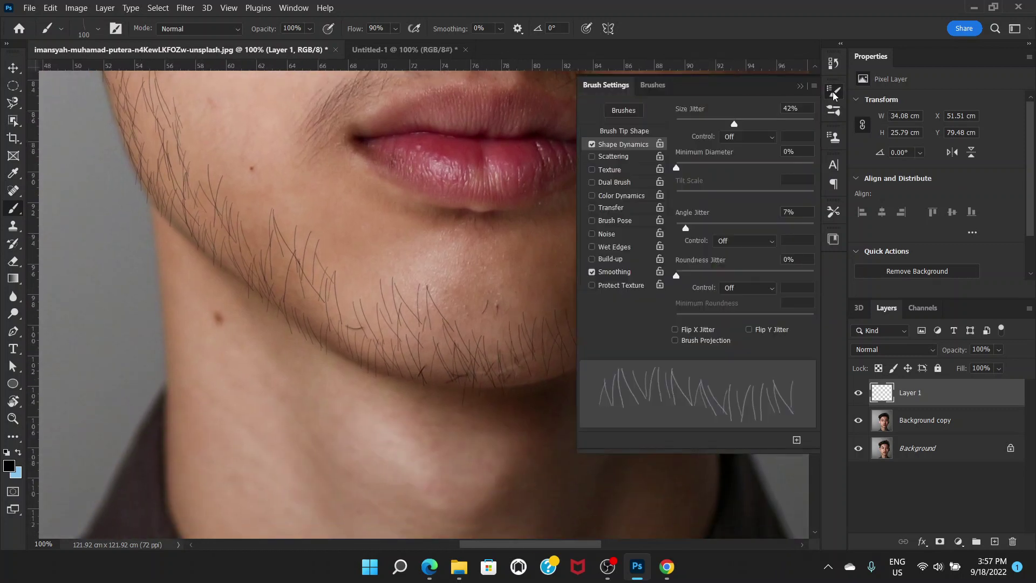
left_click(625, 132)
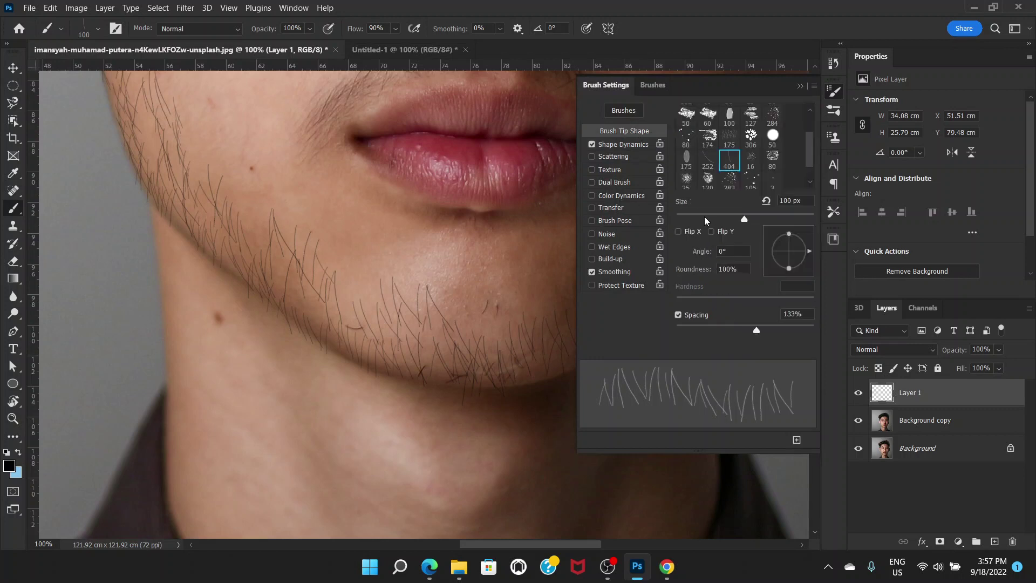
left_click(620, 145)
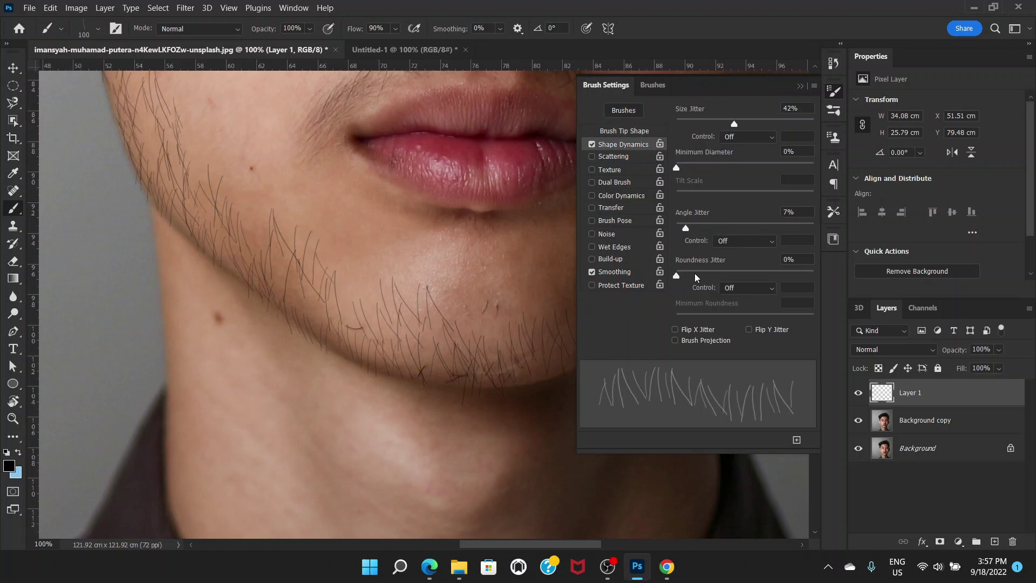
left_click_drag(685, 227, 696, 232)
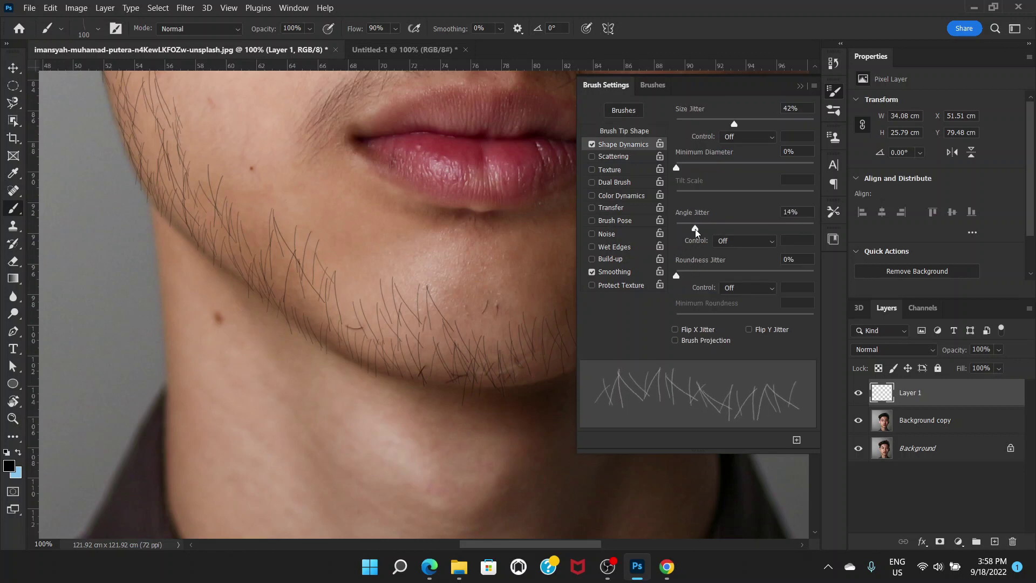
left_click(803, 89)
Step: Paint beard hairs along the right jawline, from the chin up the cheek to the ear
left_click(689, 264)
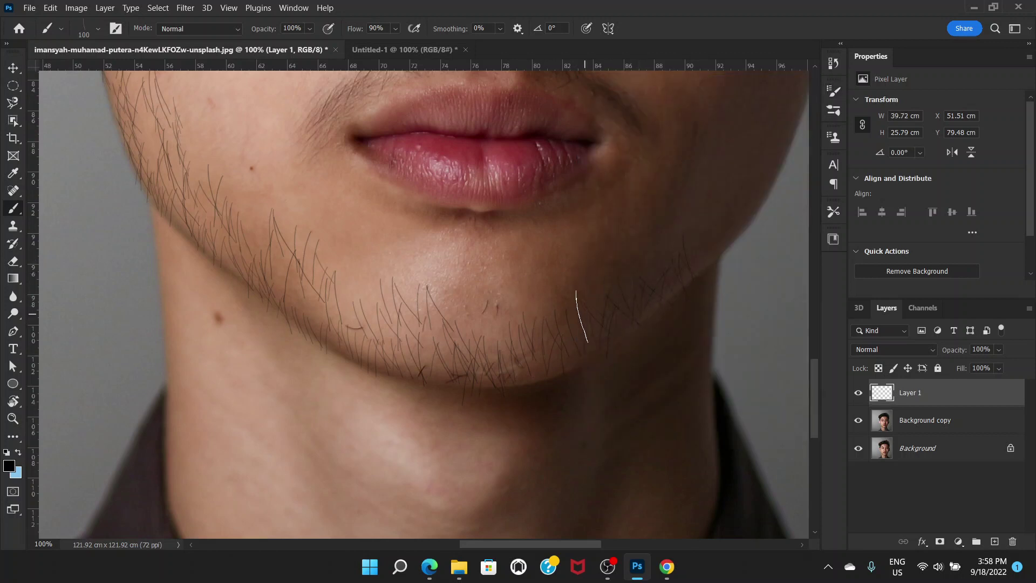
left_click(727, 214)
left_click_drag(734, 196, 546, 314)
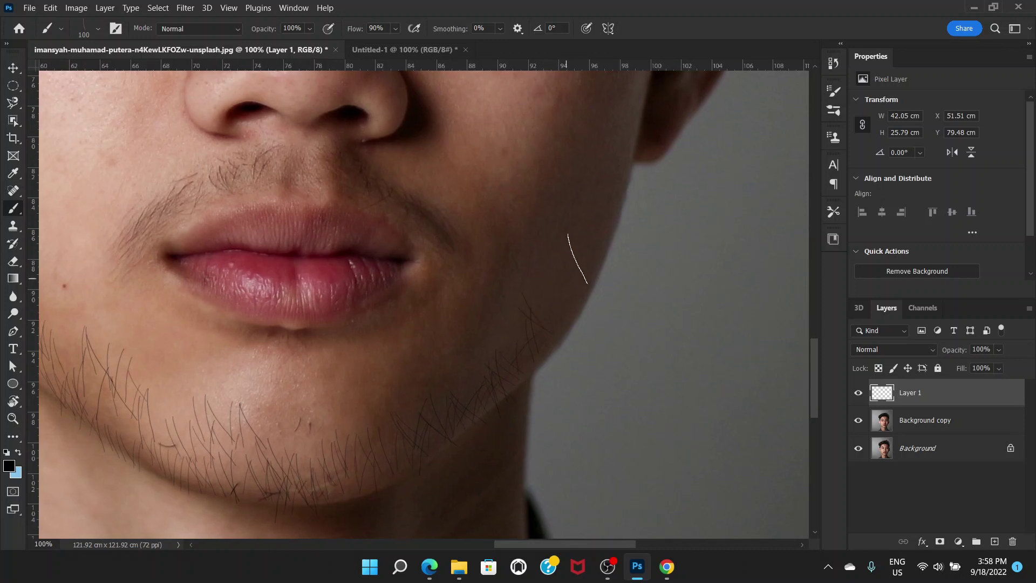
left_click(588, 235)
left_click(620, 156)
mouse_move(597, 116)
left_mouse_down()
mouse_move(594, 215)
mouse_move(549, 346)
mouse_move(645, 135)
left_mouse_up()
left_click(596, 251)
left_click(621, 194)
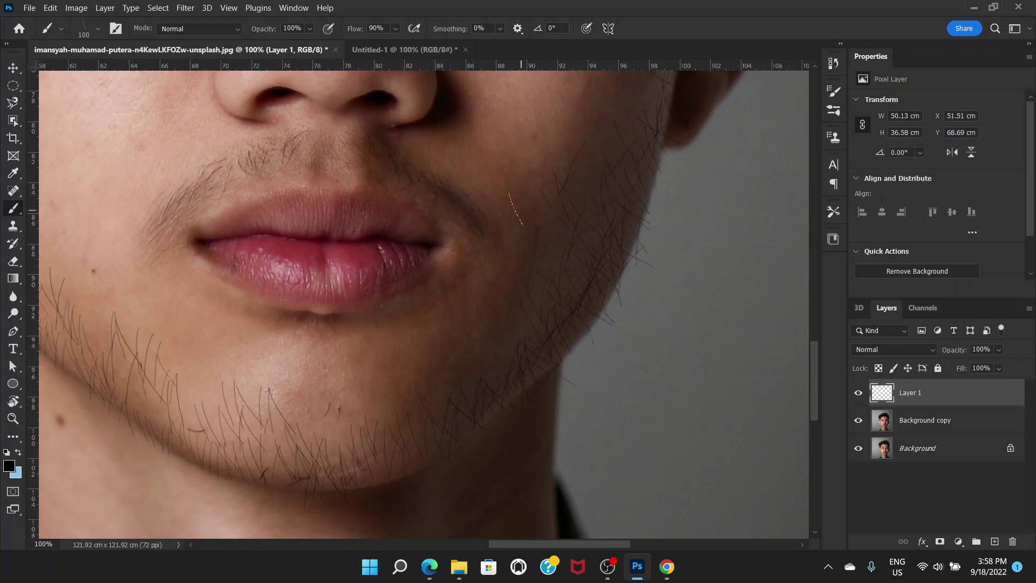
Step: Add scattered stray hairs on the upper right cheek and reduce the brush size to 70 px
left_click_drag(548, 167, 551, 292)
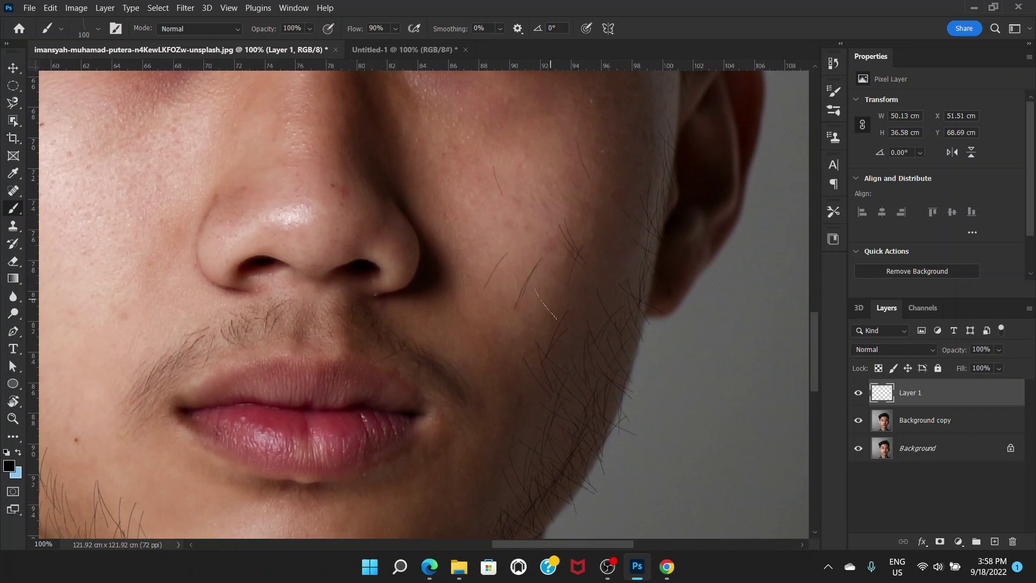
left_click(505, 350)
left_click_drag(528, 336, 578, 197)
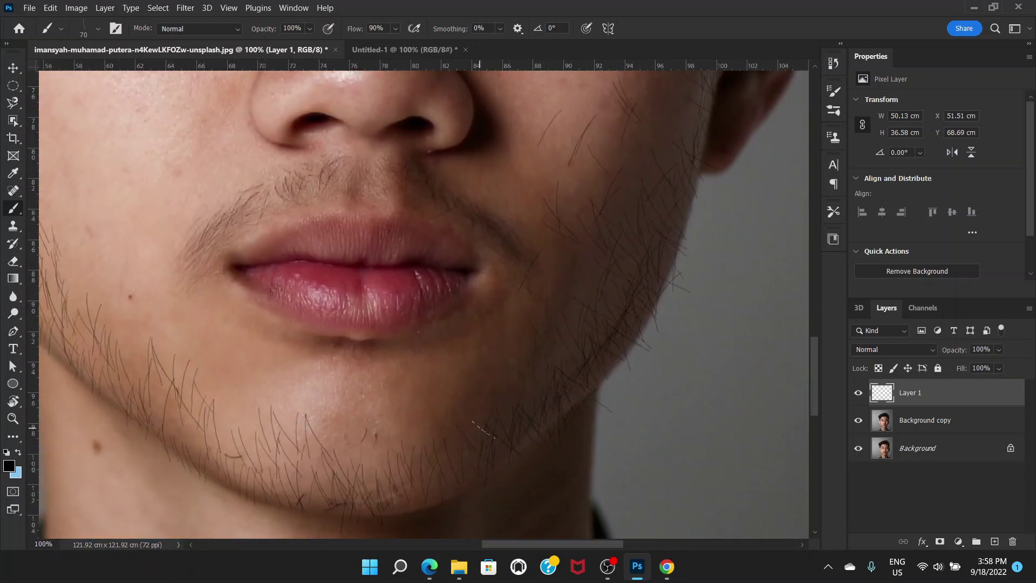
Step: Paint short hairs on the right side of the chin and just beneath the lower lip
left_click(386, 443)
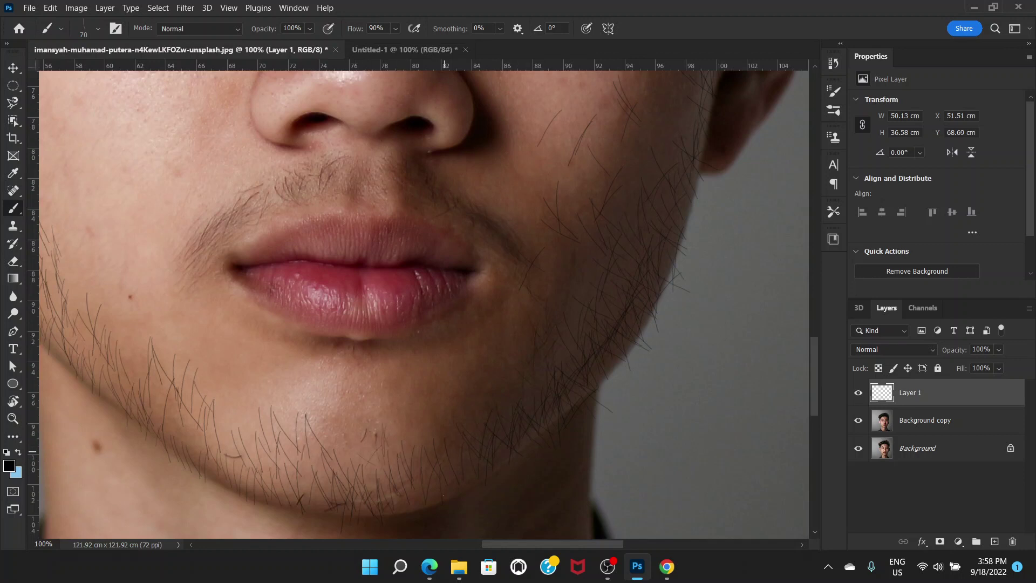
left_click(344, 372)
left_click(372, 376)
left_click(319, 370)
left_click(341, 376)
Step: Paint hairs from the left corner of the mouth down to the chin and fill gaps on the left cheek
scroll(296, 335, "up", 3)
scroll(296, 334, "left", 5)
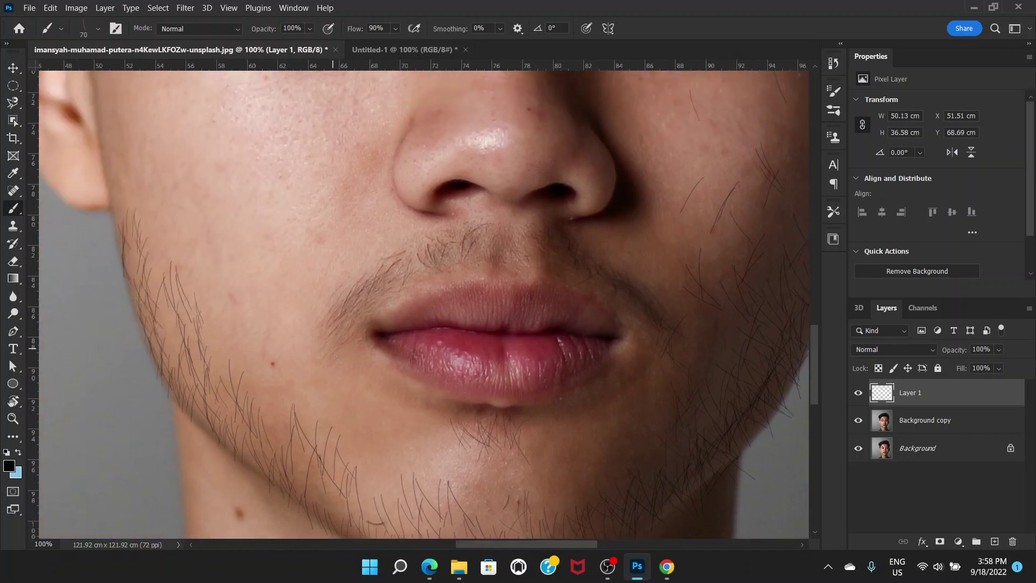
left_click(324, 423)
left_click(304, 394)
left_click(328, 327)
left_click(322, 351)
mouse_move(222, 251)
left_mouse_down()
mouse_move(241, 293)
mouse_move(216, 325)
left_mouse_up()
mouse_move(221, 313)
left_mouse_down()
mouse_move(215, 346)
mouse_move(226, 363)
mouse_move(253, 356)
left_mouse_up()
mouse_move(256, 339)
left_mouse_down()
mouse_move(262, 358)
mouse_move(336, 385)
left_mouse_up()
Step: Paint sideburn hairs along the face edge beside the left ear, joining them to the cheek beard
left_click_drag(165, 252, 188, 274)
left_click_drag(168, 264, 178, 297)
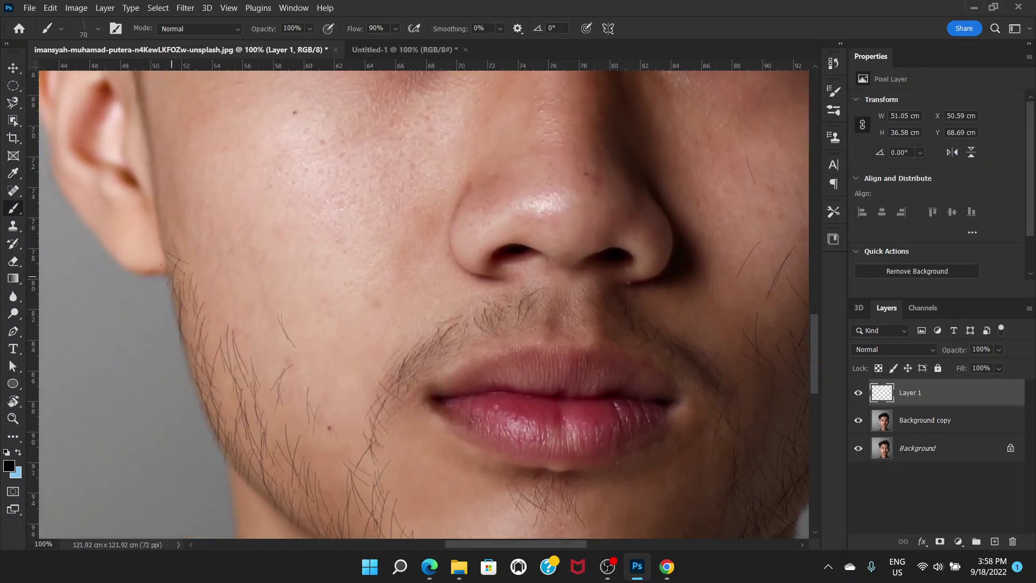
left_click_drag(166, 208, 180, 254)
left_click_drag(170, 195, 186, 259)
left_click_drag(192, 296, 204, 376)
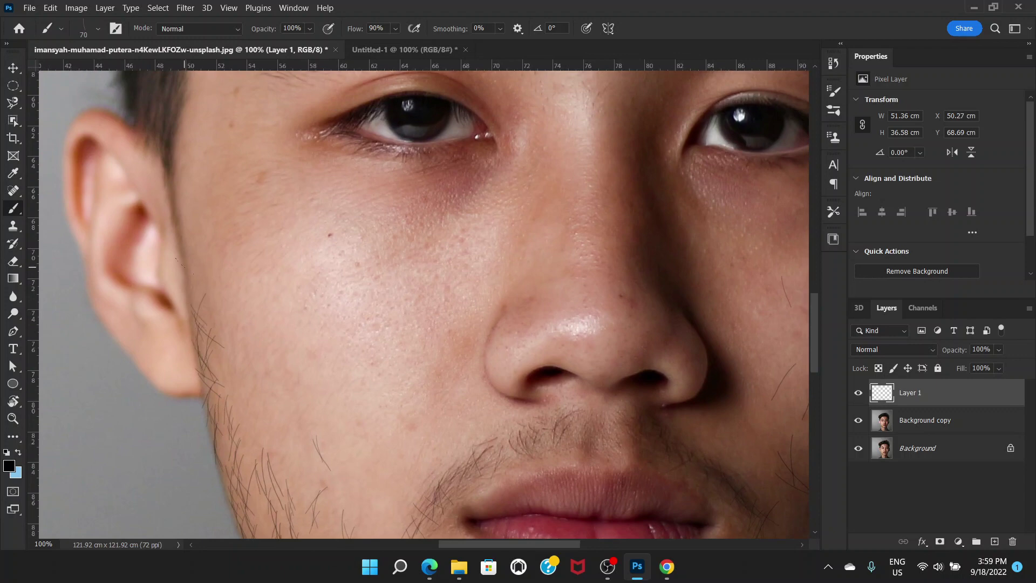
left_click_drag(189, 278, 208, 307)
left_click_drag(192, 295, 210, 327)
left_click_drag(233, 394, 246, 233)
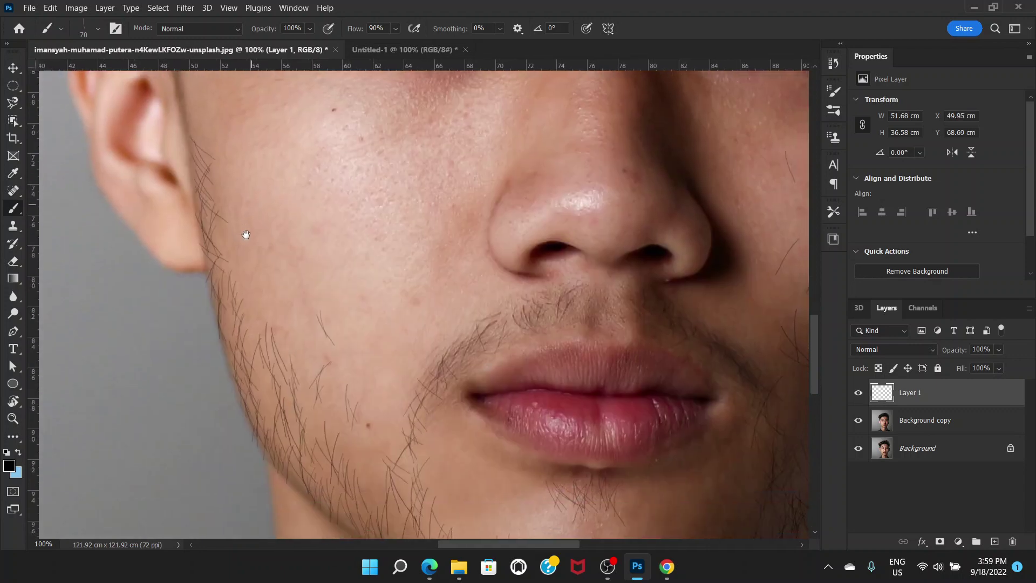
Step: Enlarge the brush to 125 px and thicken the beard across the chin and along the cheek edges
key("ctrl+minus")
key("ctrl+minus")
key("ctrl+minus")
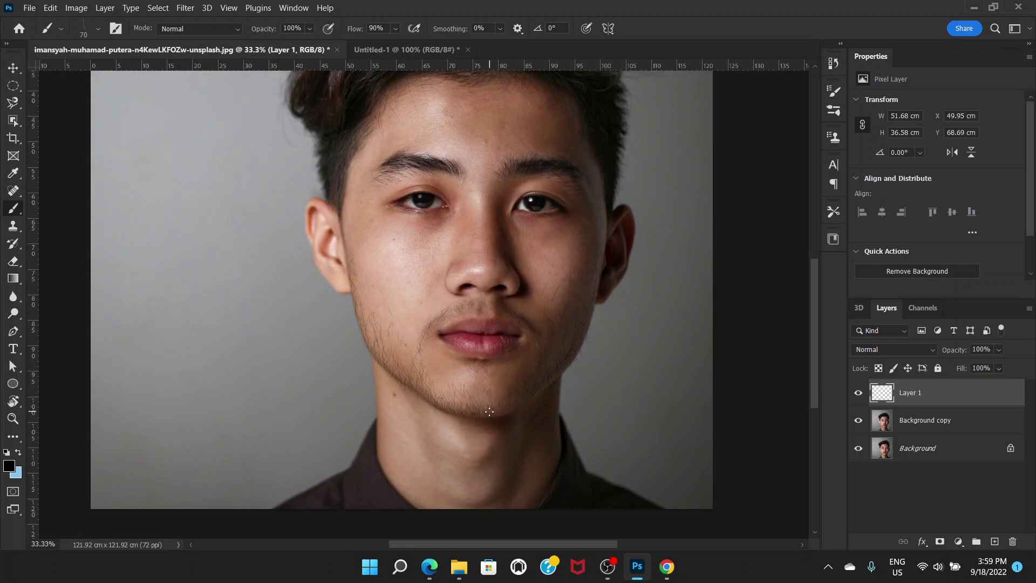
key("x")
left_click(19, 452)
key("bracketright")
key("bracketright")
key("bracketright")
key("bracketright")
key("bracketright")
left_click(509, 410)
left_click(355, 290)
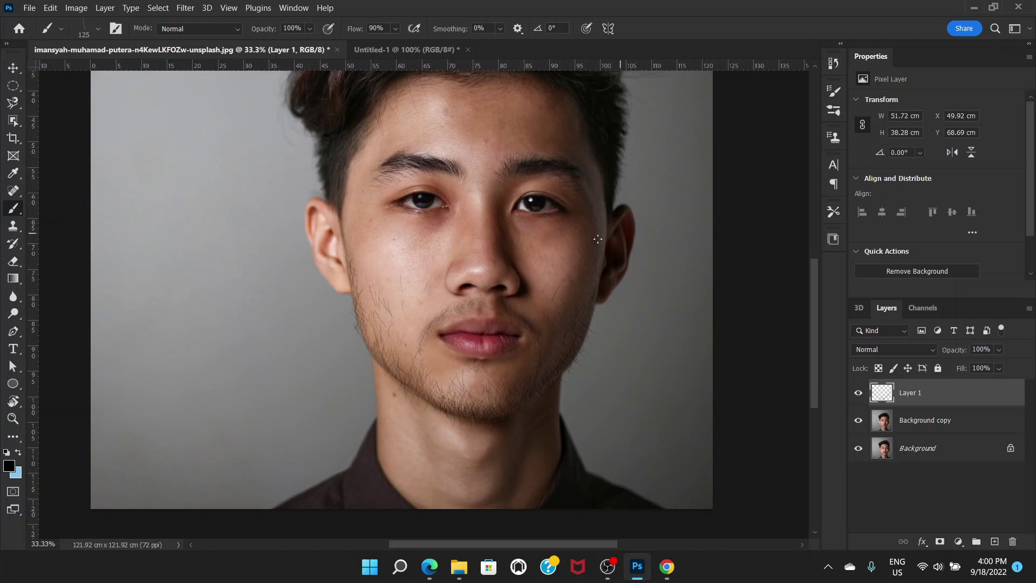
Step: Set the blend mode of the beard layer, Layer 1, to Overlay
left_click(932, 352)
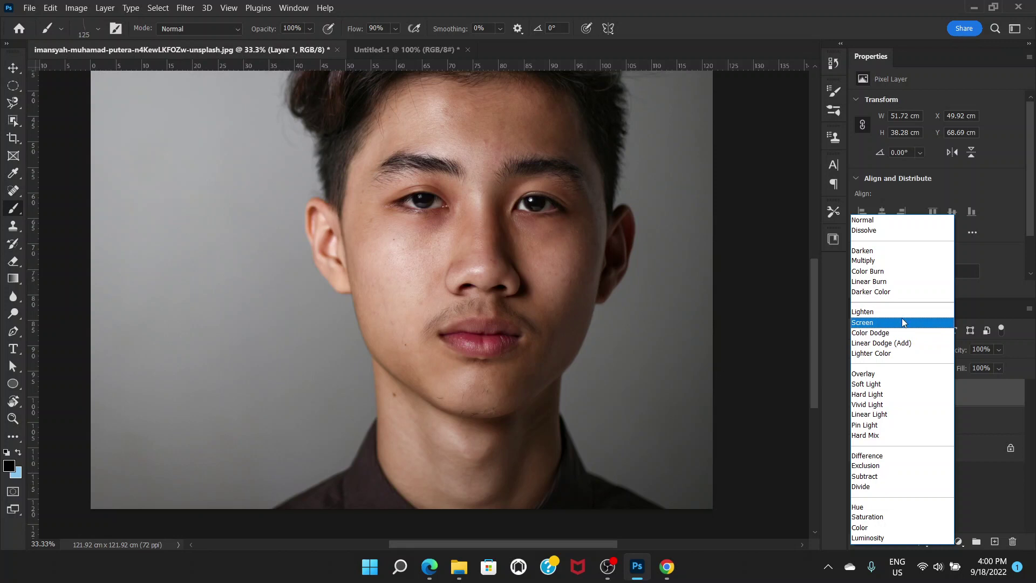
left_click(895, 376)
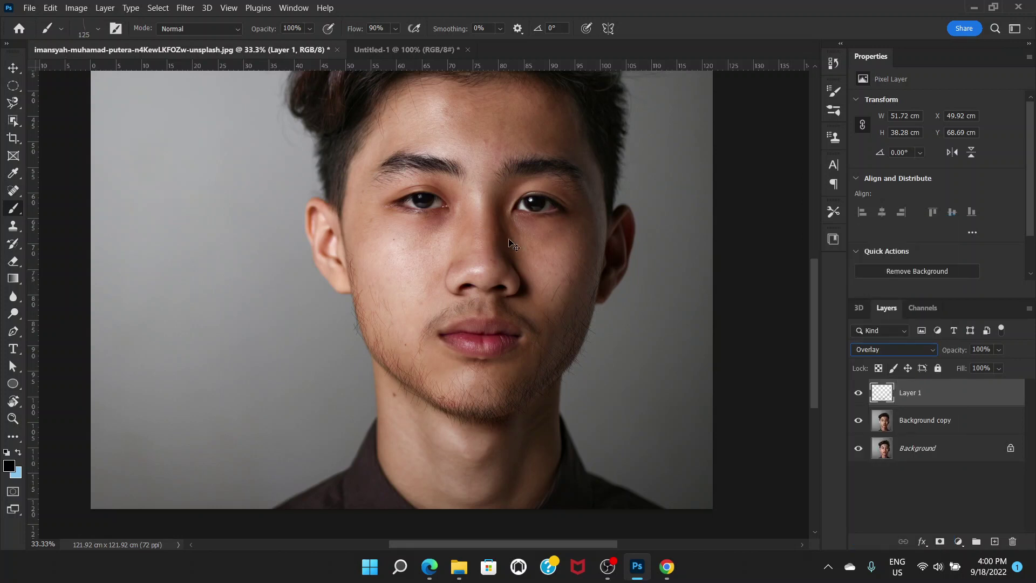
Step: Soften the painted beard hairs along the sideburn and cheek edges with the Blur Tool
scroll(508, 239, "up", 2)
left_click_drag(395, 218, 459, 272)
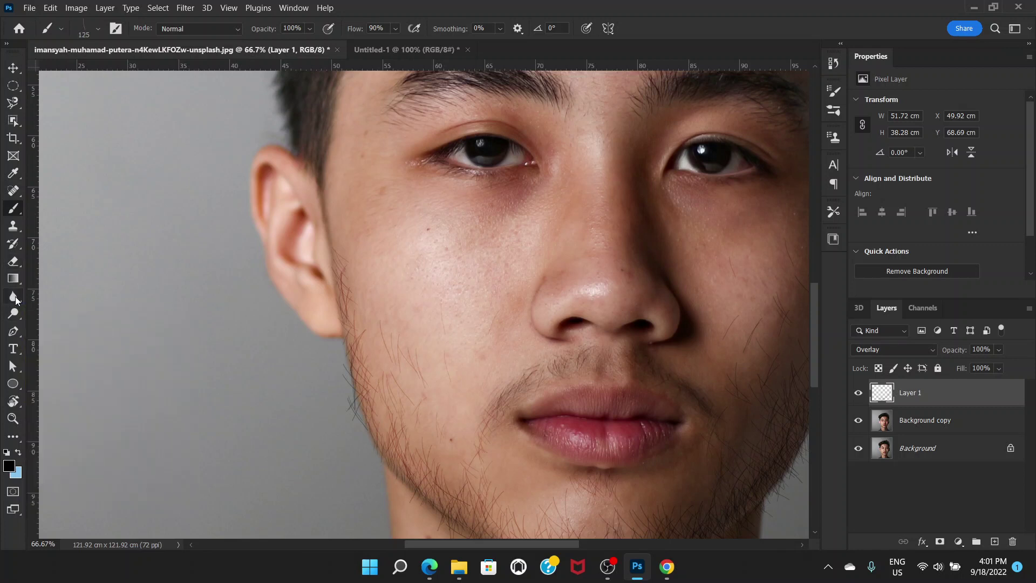
left_click(17, 301)
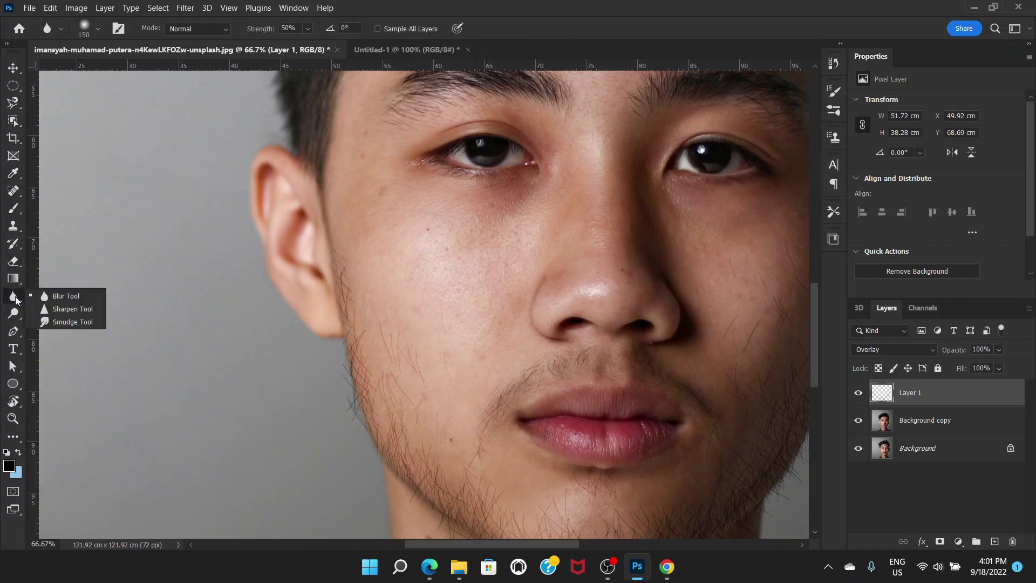
left_click(47, 296)
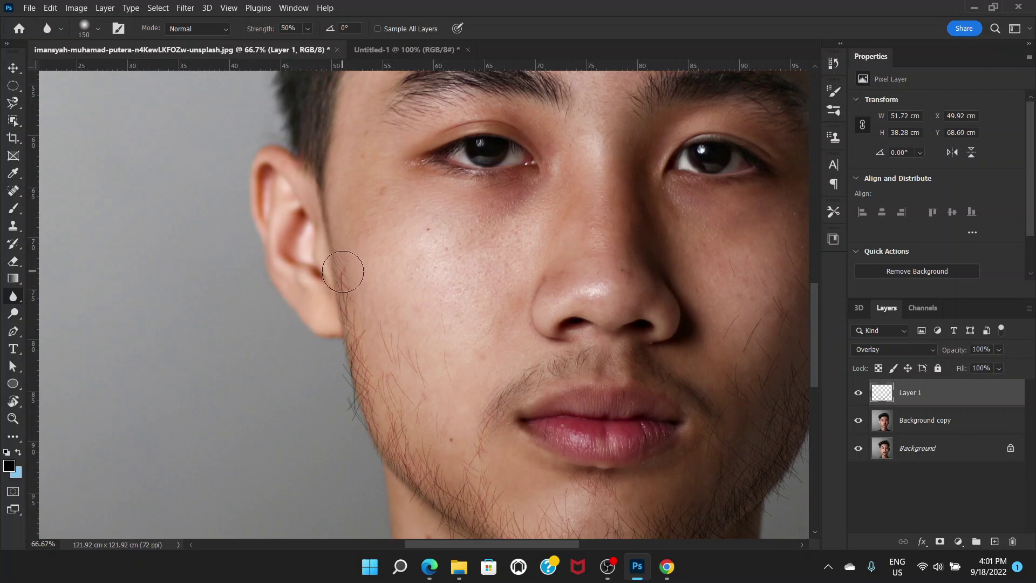
mouse_move(347, 286)
left_mouse_down()
mouse_move(332, 262)
mouse_move(338, 302)
mouse_move(342, 280)
mouse_move(351, 289)
mouse_move(340, 254)
mouse_move(368, 369)
mouse_move(353, 340)
mouse_move(358, 366)
mouse_move(366, 327)
mouse_move(335, 244)
mouse_move(390, 341)
mouse_move(365, 370)
mouse_move(356, 421)
mouse_move(364, 391)
mouse_move(456, 386)
left_mouse_up()
mouse_move(745, 354)
left_mouse_down()
mouse_move(439, 342)
mouse_move(454, 332)
mouse_move(467, 232)
mouse_move(451, 368)
mouse_move(451, 296)
mouse_move(430, 395)
mouse_move(451, 270)
mouse_move(493, 171)
left_mouse_up()
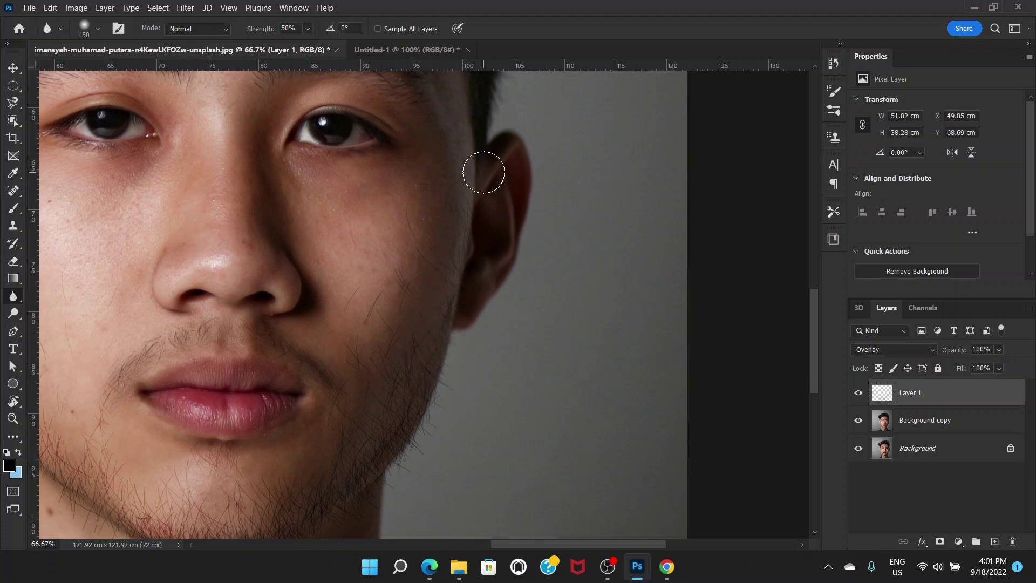
key("ctrl+minus")
key("ctrl+minus")
key("ctrl+minus")
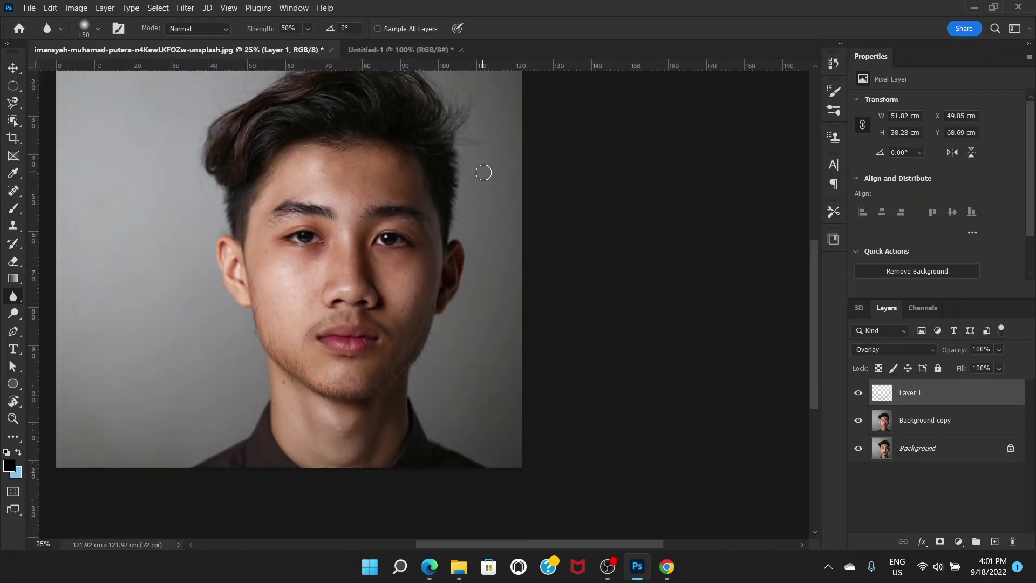
Step: Try a duplicate of Layer 1 to intensify the beard, and remove the copy
left_click_drag(315, 352, 427, 368)
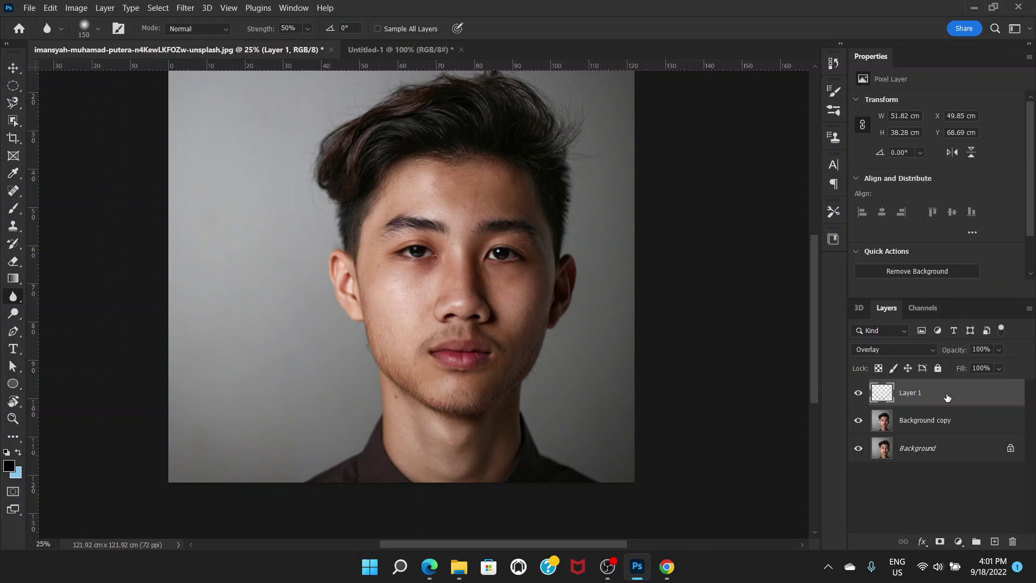
key("ctrl+j")
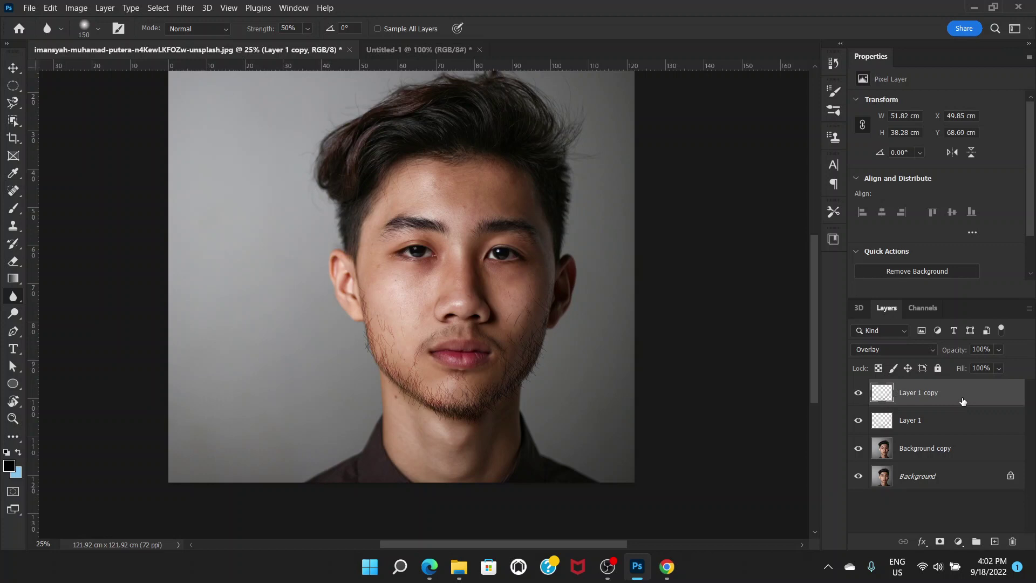
key("Delete")
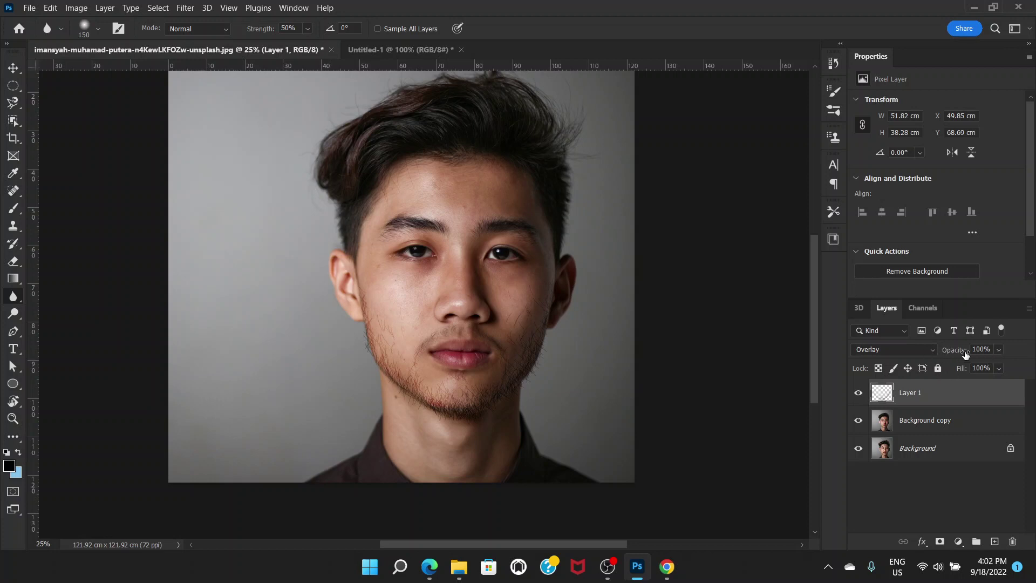
Step: Lower the opacity of the beard layer, Layer 1, to 79%
left_click(998, 350)
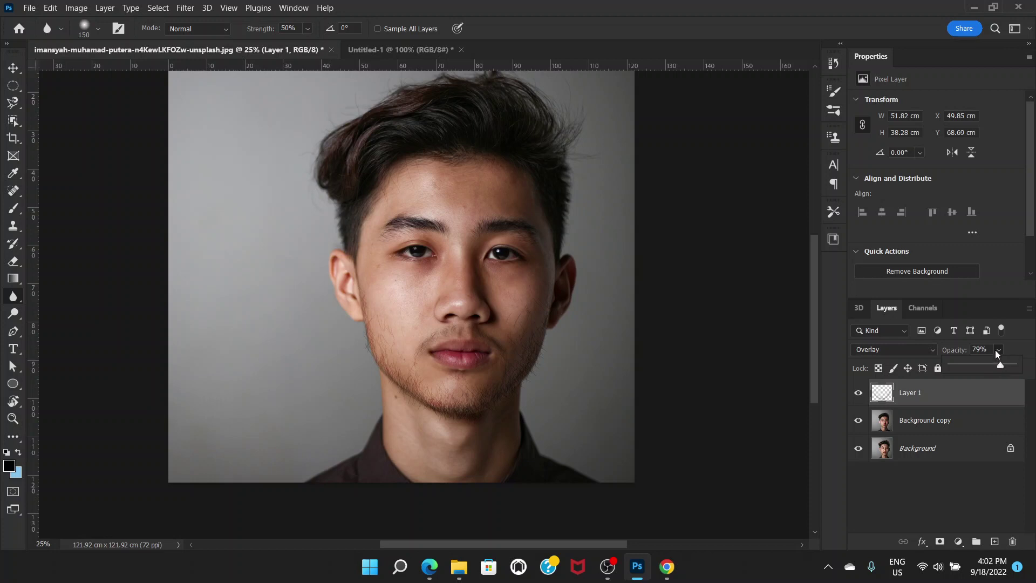
left_click(999, 350)
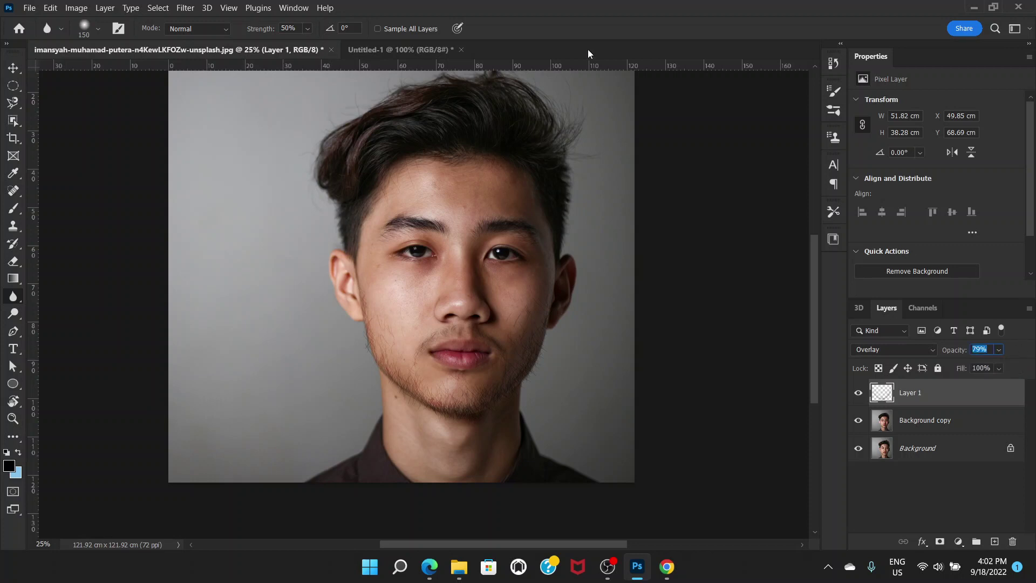
Step: Apply the plain Blur filter twice to Layer 1 to soften the beard hairs
scroll(478, 307, "up", 2)
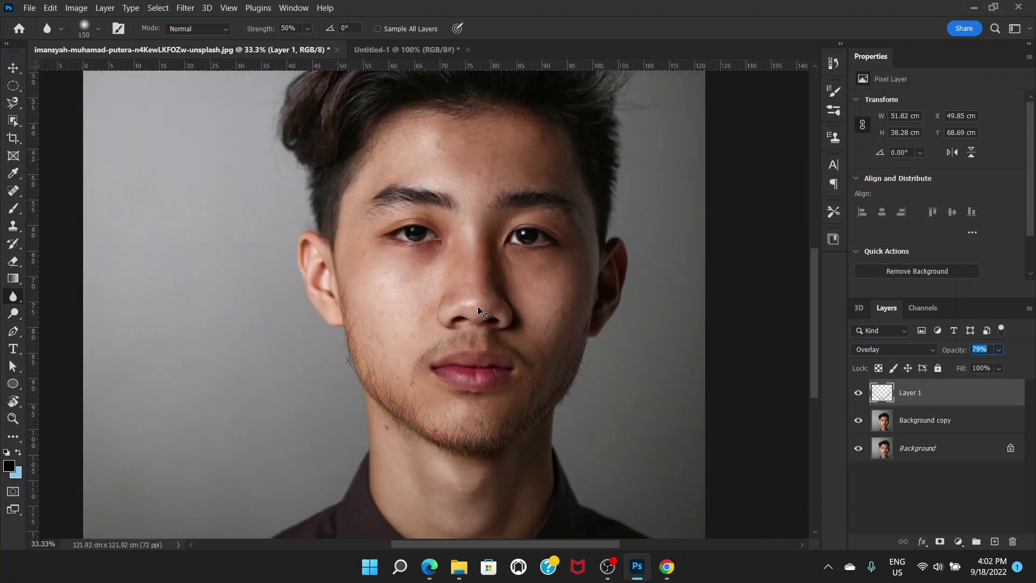
left_click_drag(402, 308, 400, 275)
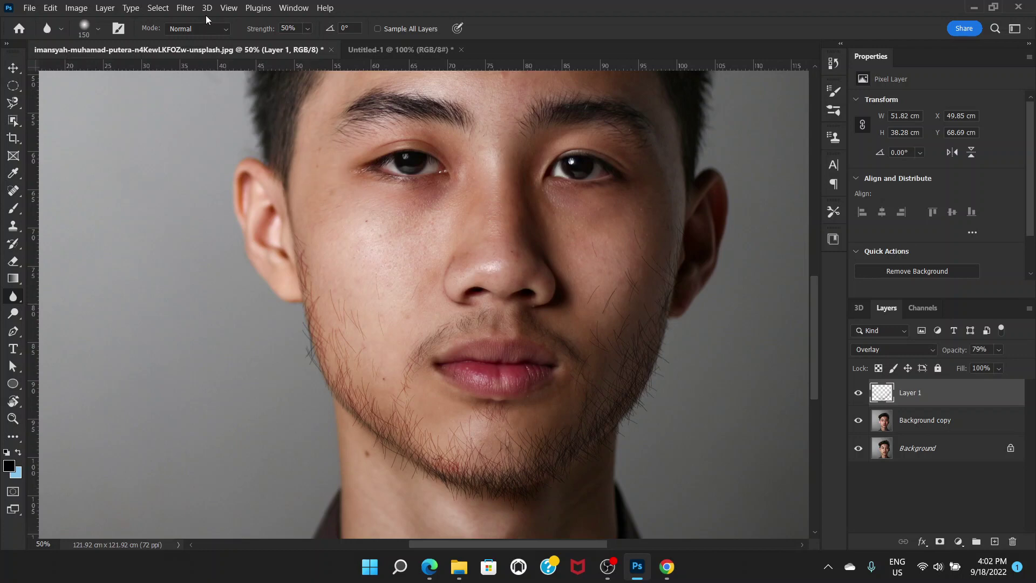
left_click(183, 9)
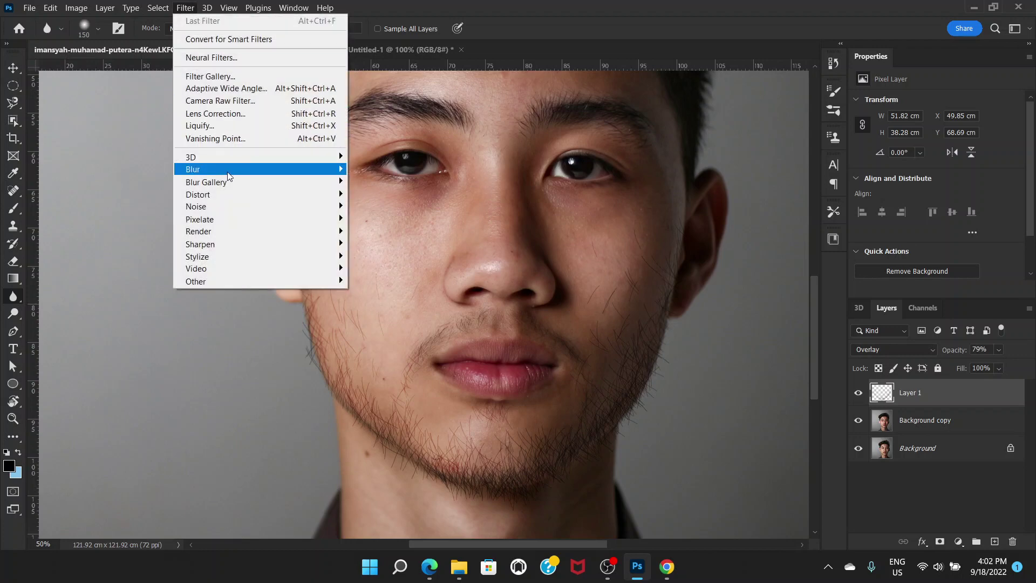
mouse_move(237, 176)
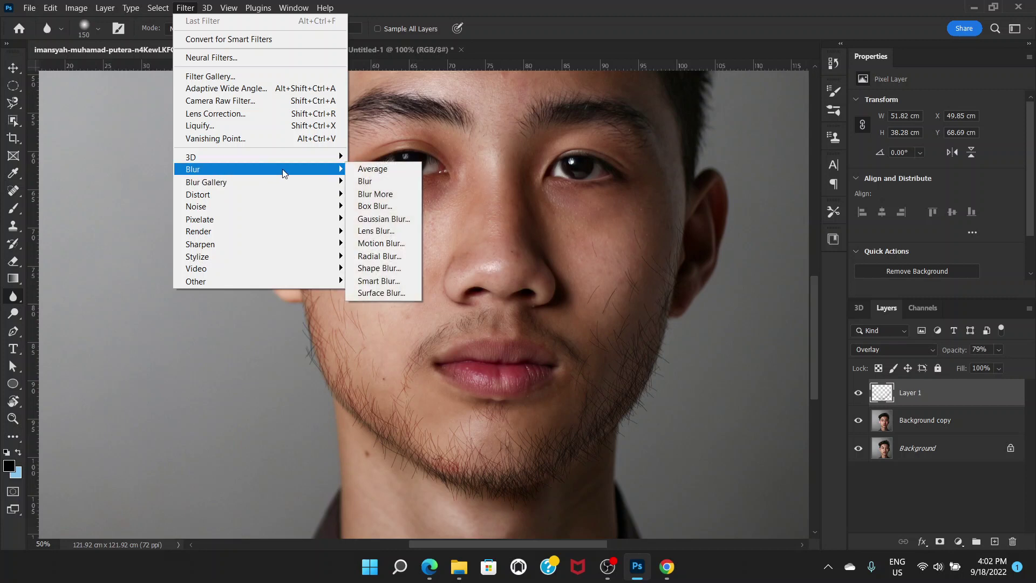
left_click(378, 184)
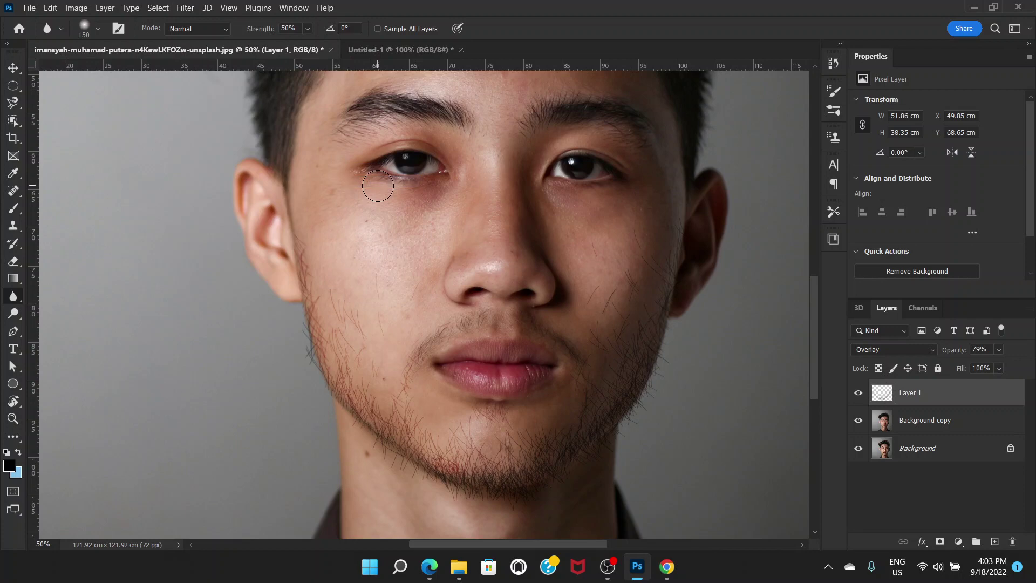
left_click(182, 10)
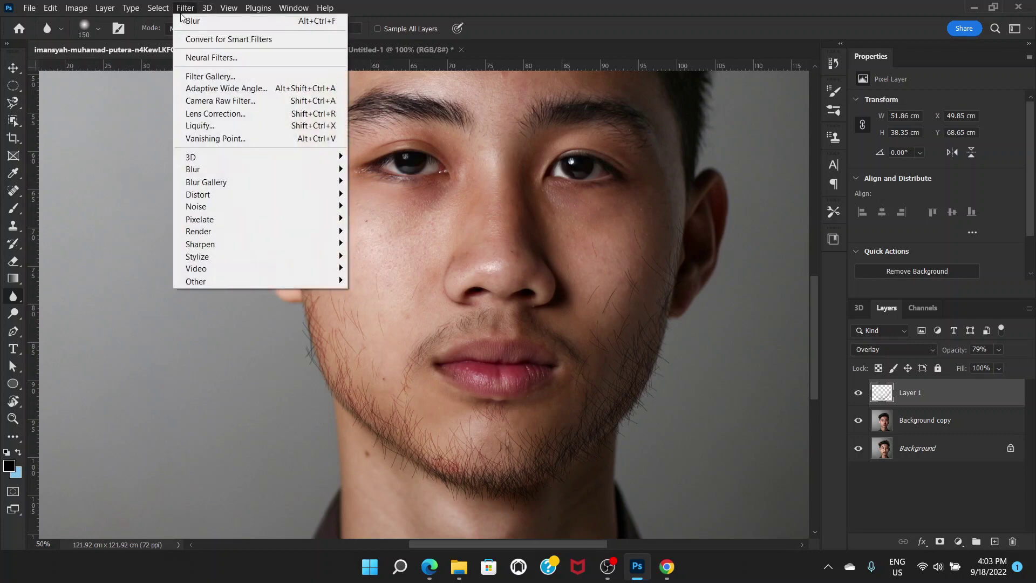
mouse_move(313, 170)
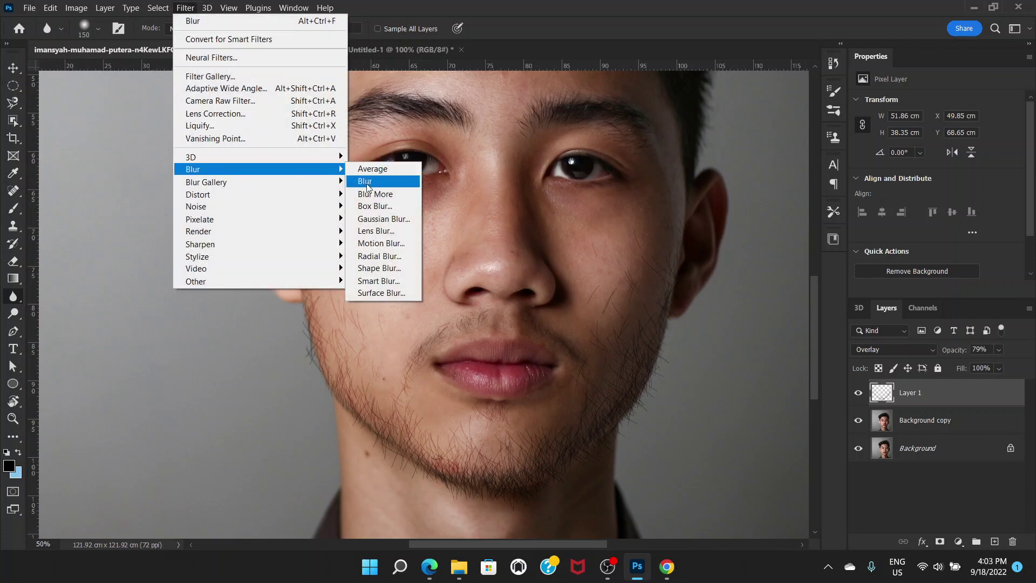
left_click(369, 184)
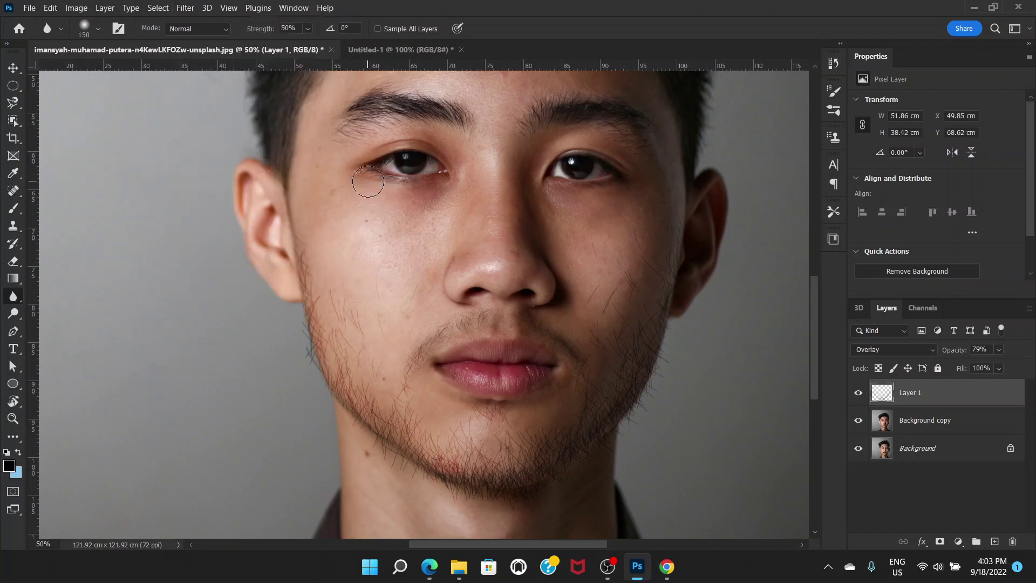
Step: Apply a Gaussian Blur with a radius of 0.5 pixels to Layer 1
left_click(185, 8)
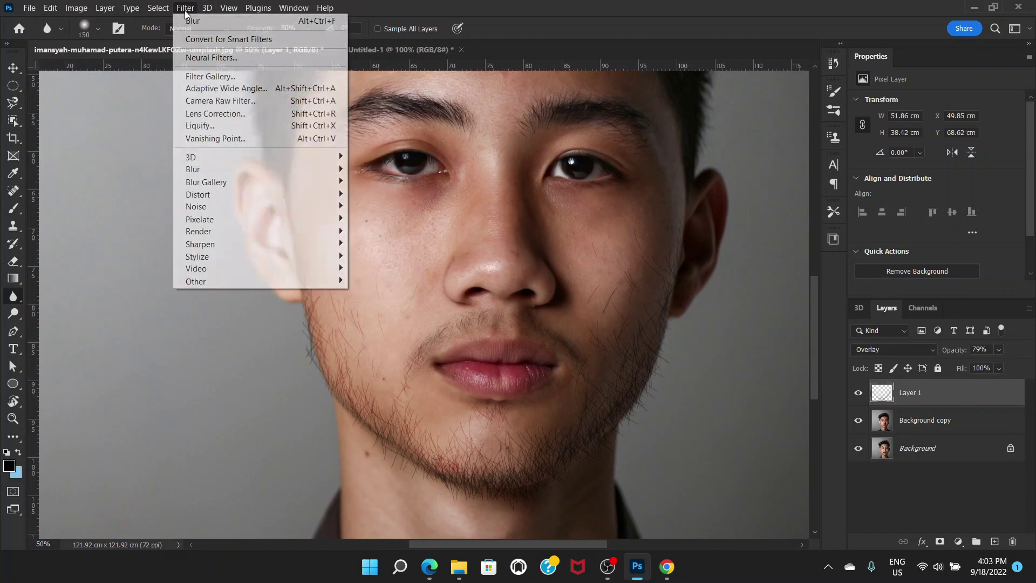
mouse_move(242, 169)
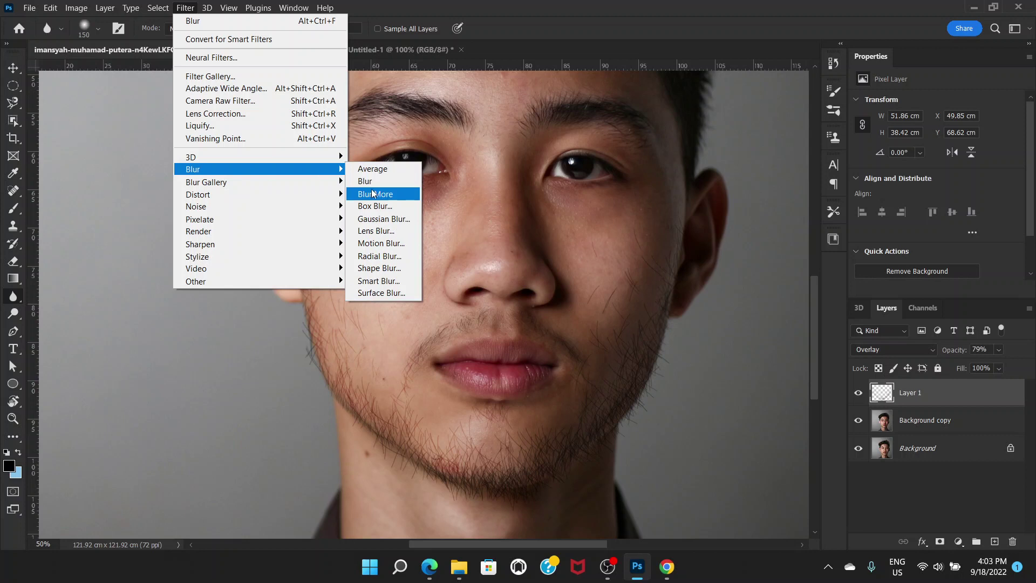
left_click(374, 219)
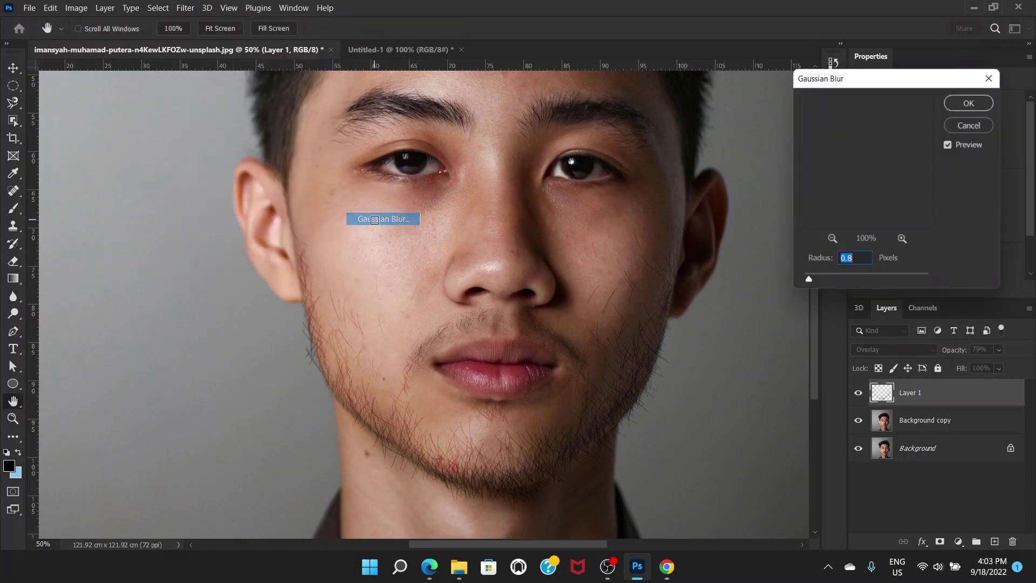
left_click(859, 265)
key("BackSpace")
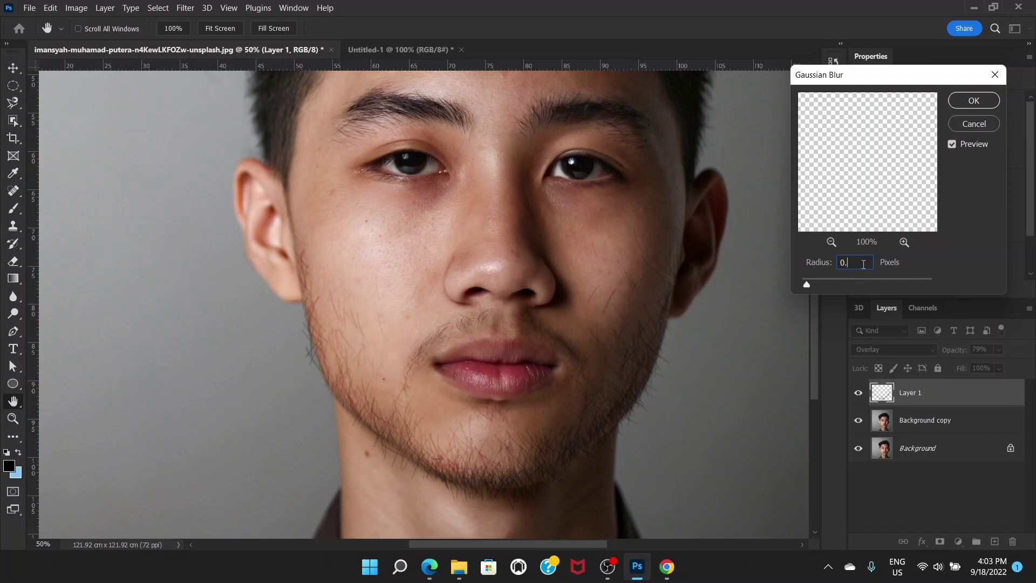
type("5")
left_click(981, 100)
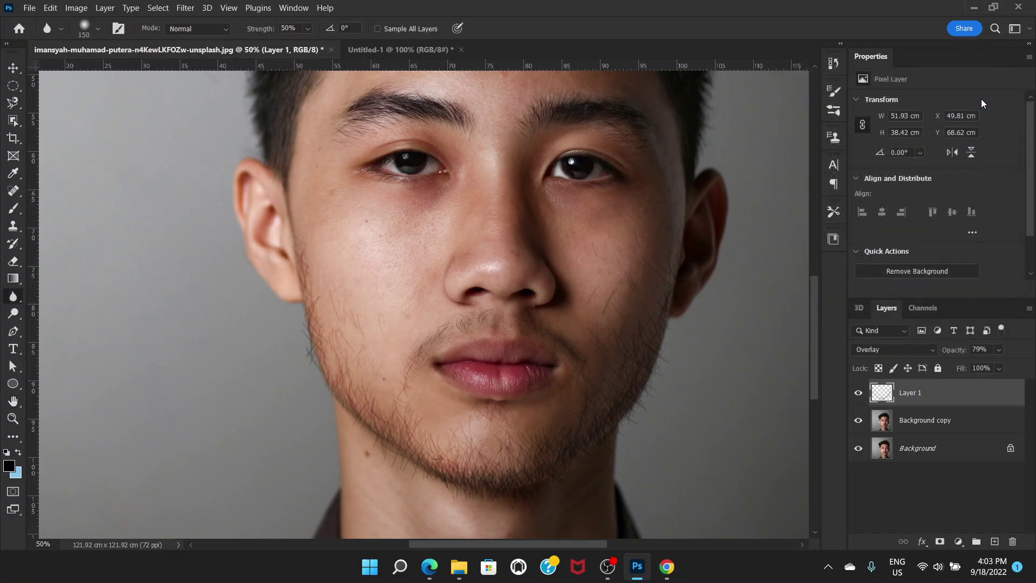
Step: Repeat the Gaussian Blur on the beard layer, keeping the 0.5 pixel radius
left_click(184, 9)
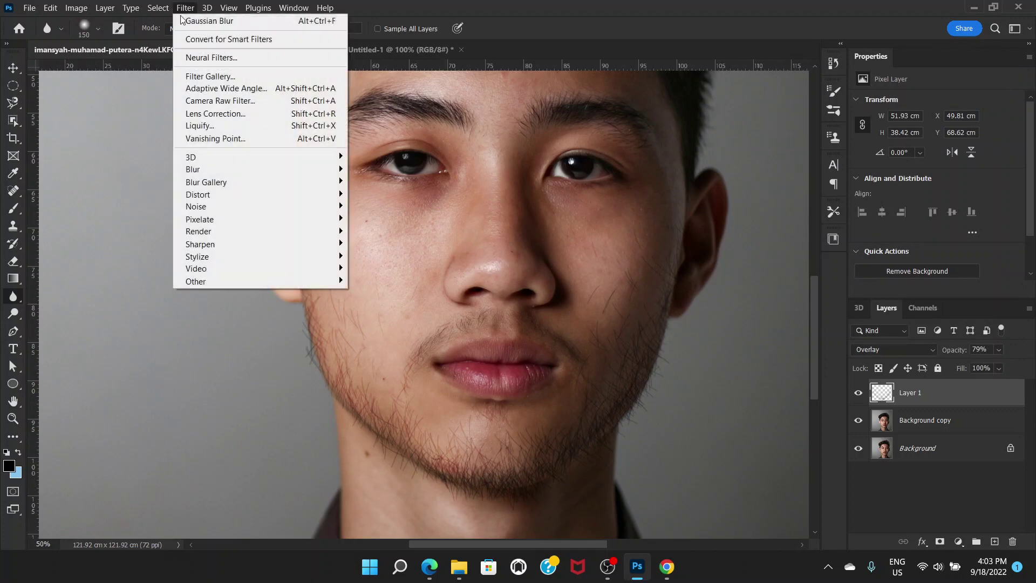
mouse_move(257, 171)
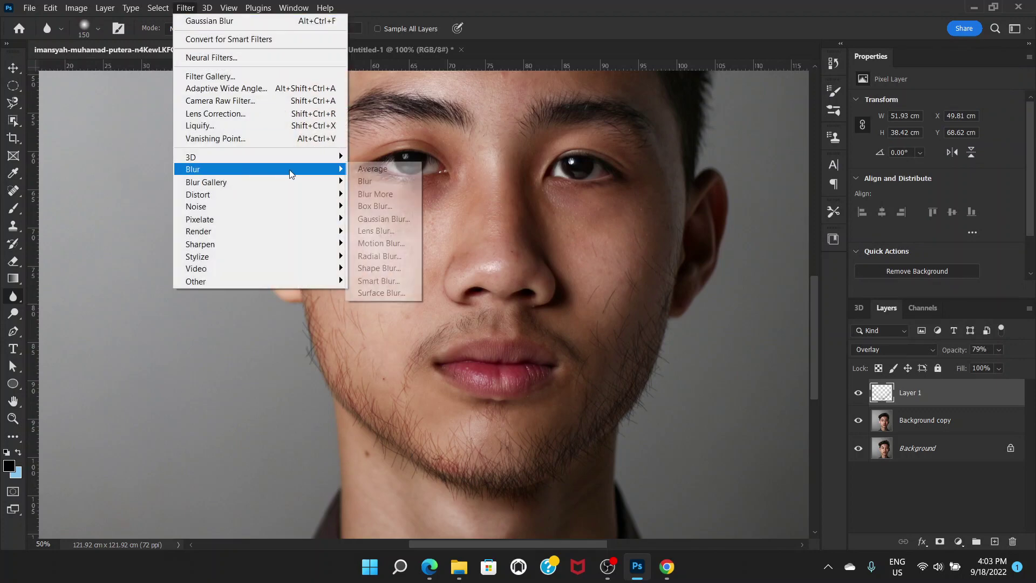
left_click(396, 222)
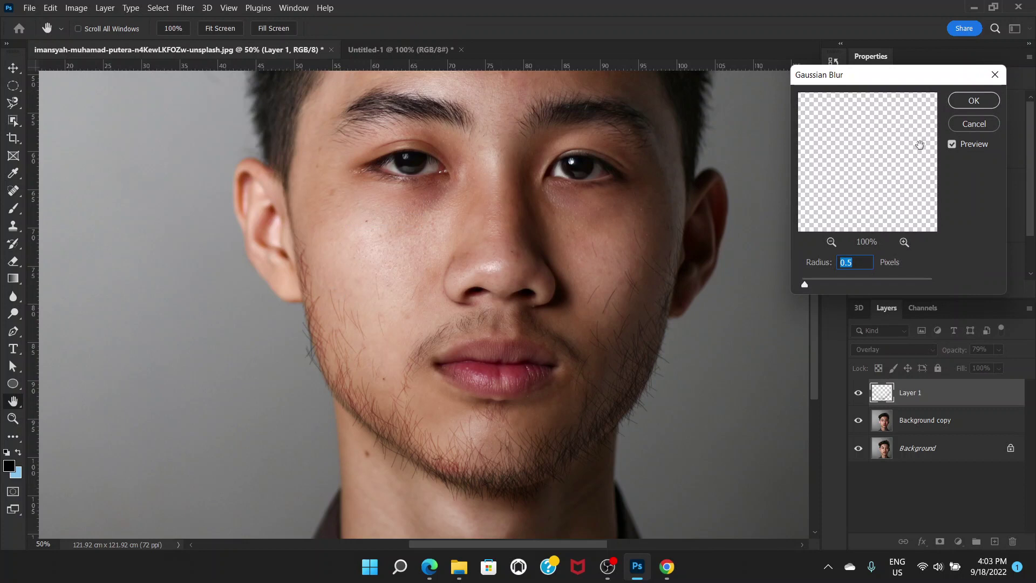
left_click(974, 100)
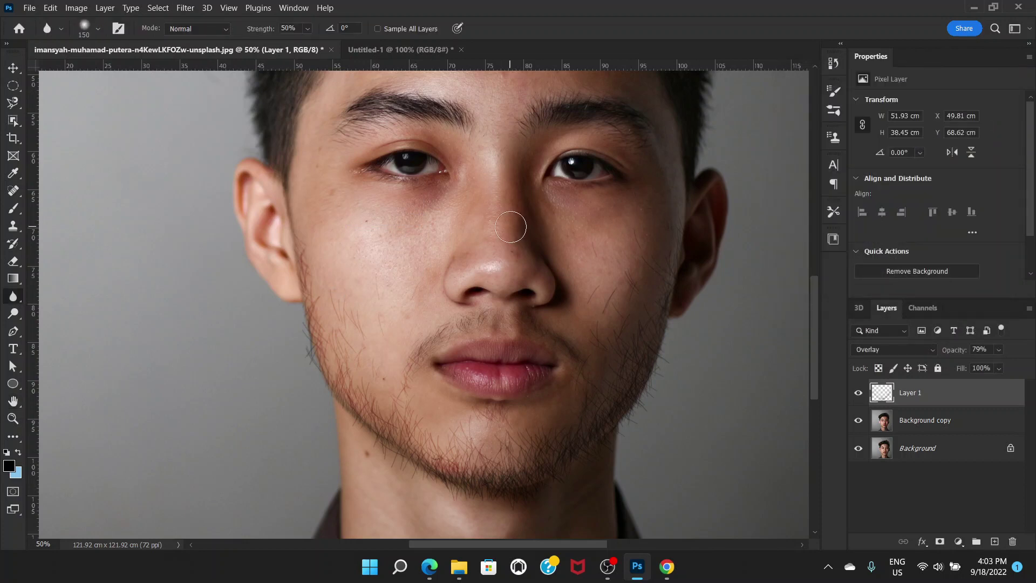
Step: Compare the portrait with and without the beard by toggling the visibility of Layer 1
key("ctrl+minus")
key("ctrl+minus")
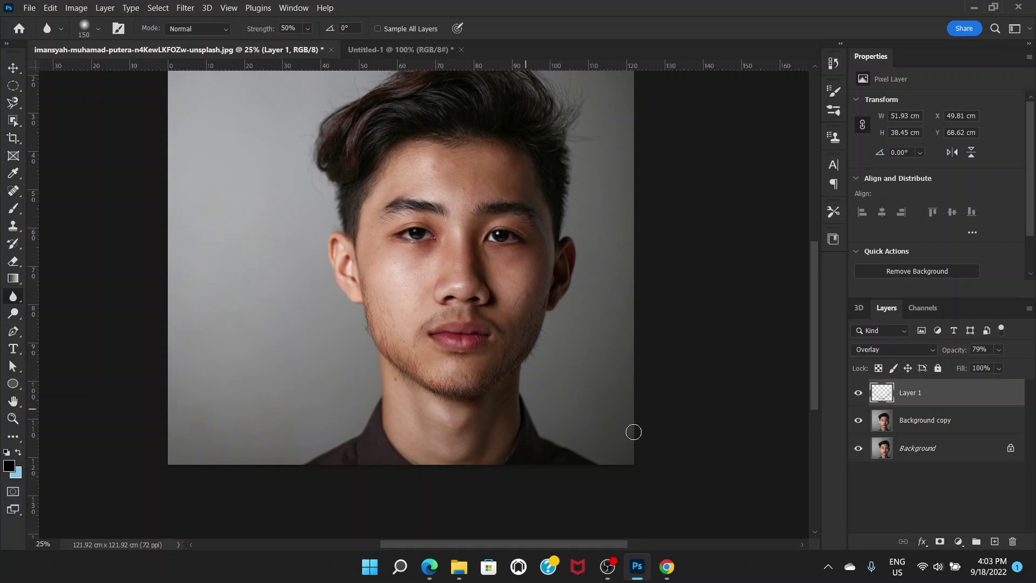
key("ctrl+plus")
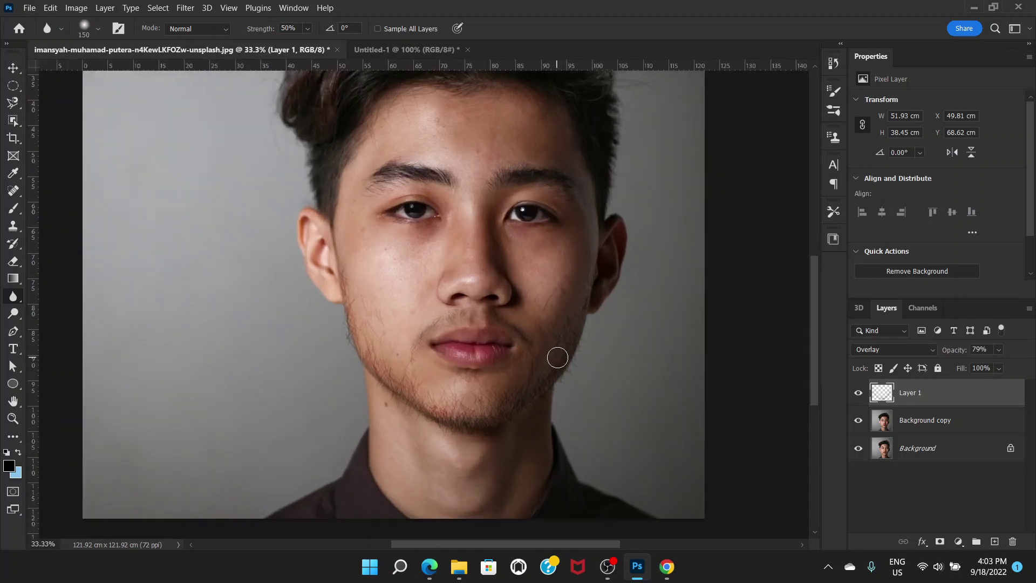
left_click(859, 394)
left_click(859, 394)
left_click(858, 393)
left_click(858, 393)
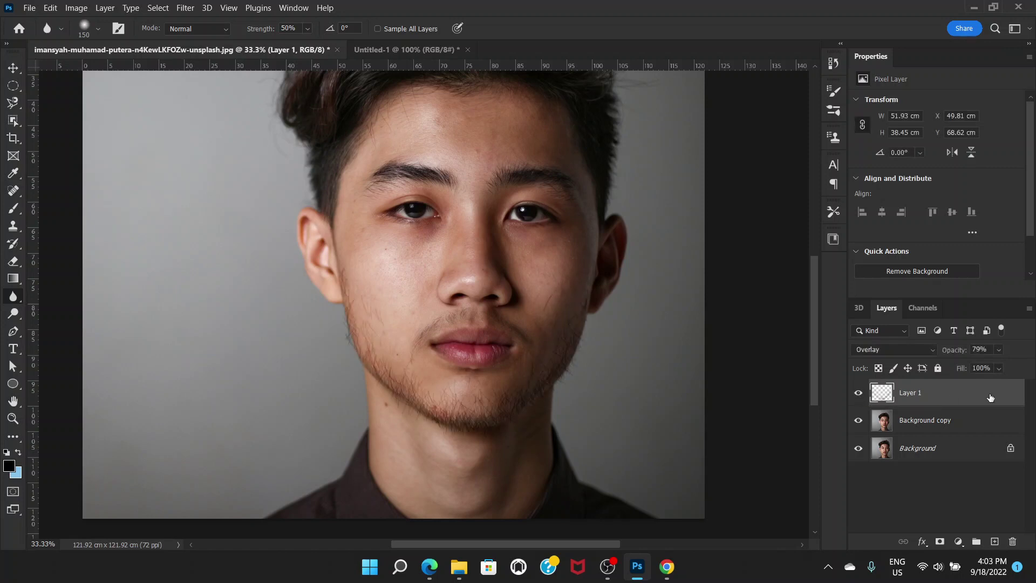